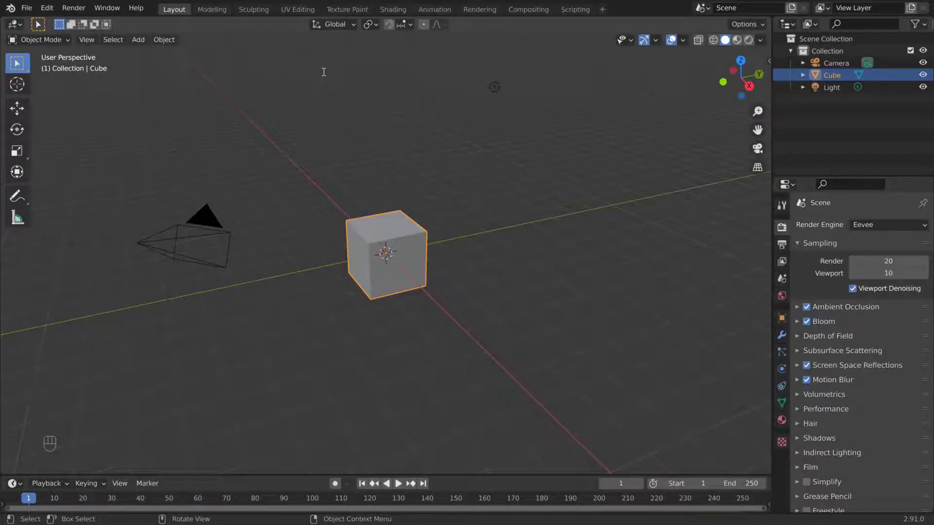
Move the cube up along the Z axis so that it rests on the grid floor.
scroll(372, 150, "up", 1)
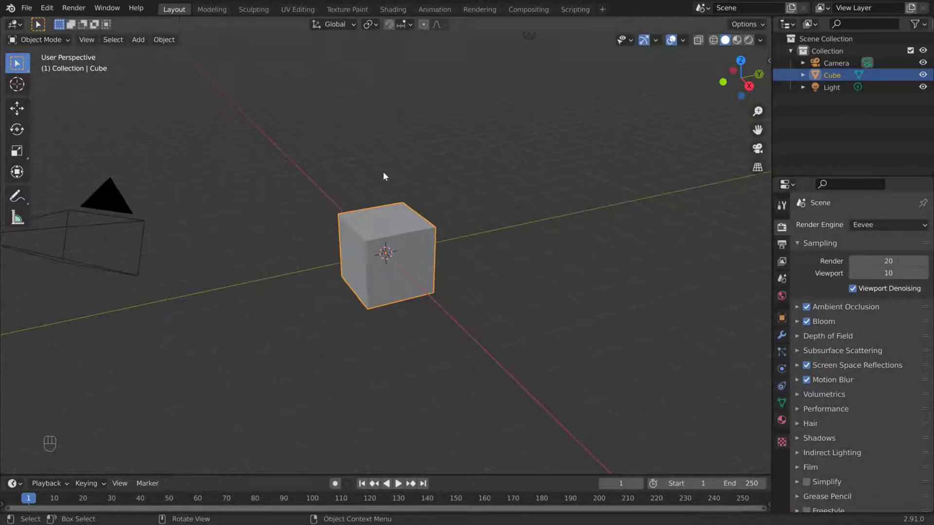
key("g")
key("z")
left_click(445, 100)
scroll(447, 150, "down", 3)
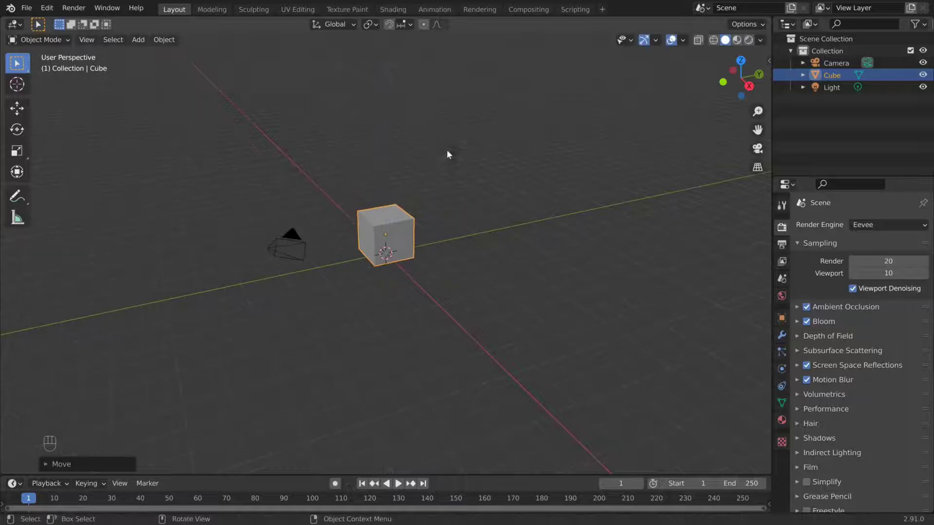
Delete the default light from the scene.
left_click(447, 150)
key("x")
left_click(452, 151)
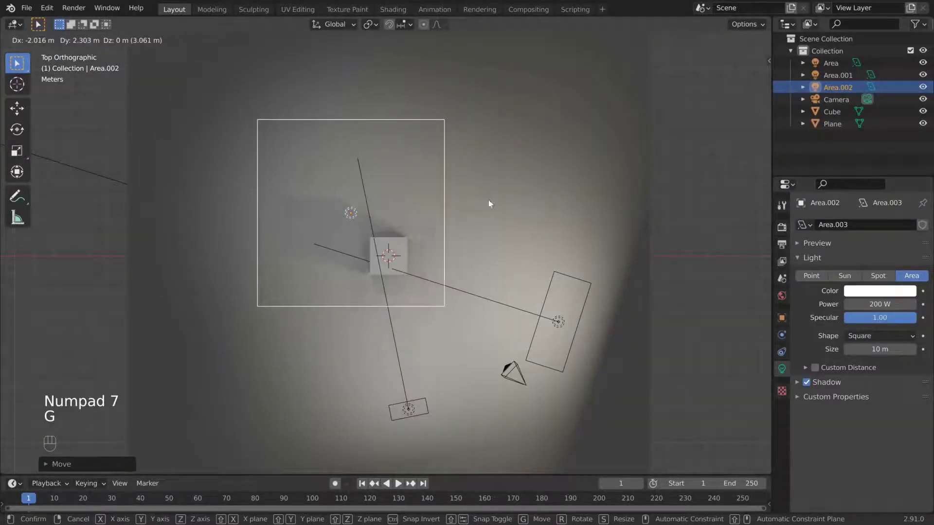
Check the lit cube through the camera view and save the file.
middle_click_drag(488, 200, 486, 256)
key("KP_0")
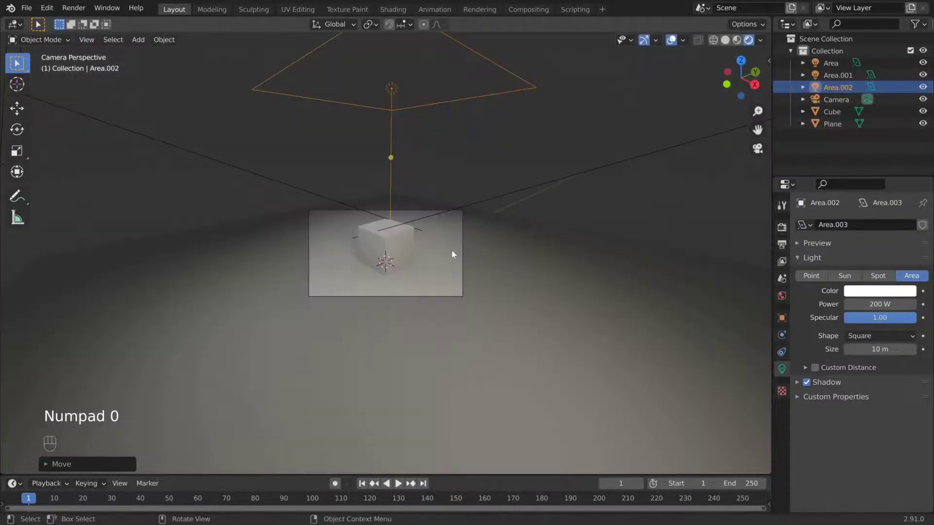
scroll(443, 246, "up", 3)
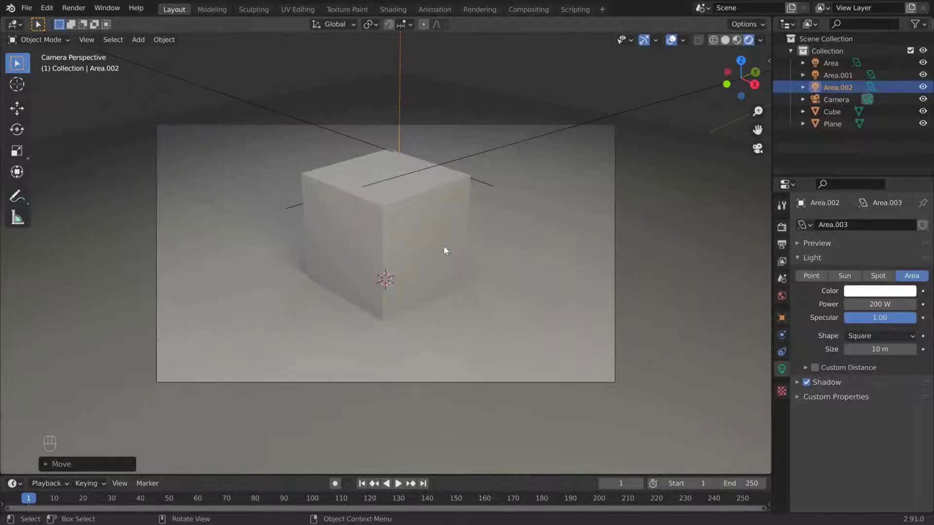
key("ctrl+s")
key("z")
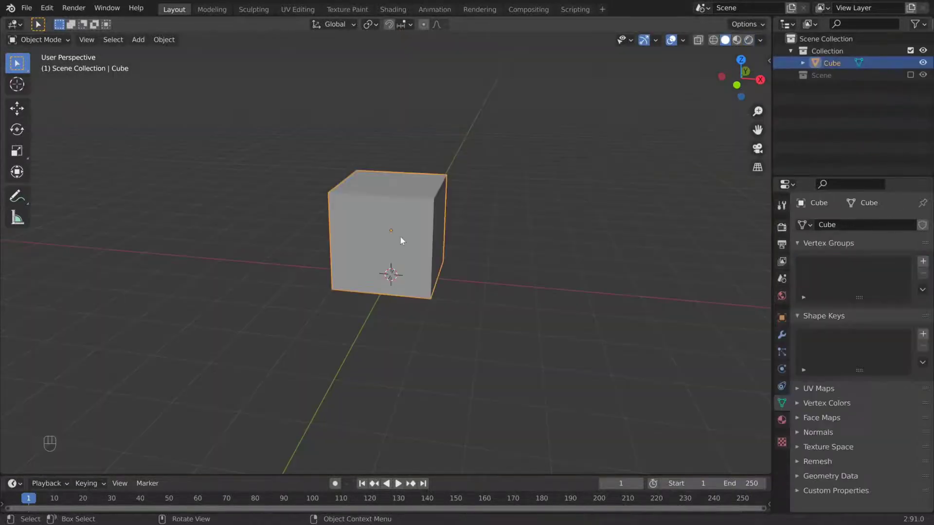
Examine the Cell Fracture settings for the cube and close them without fracturing.
scroll(401, 240, "up", 2)
left_click(164, 39)
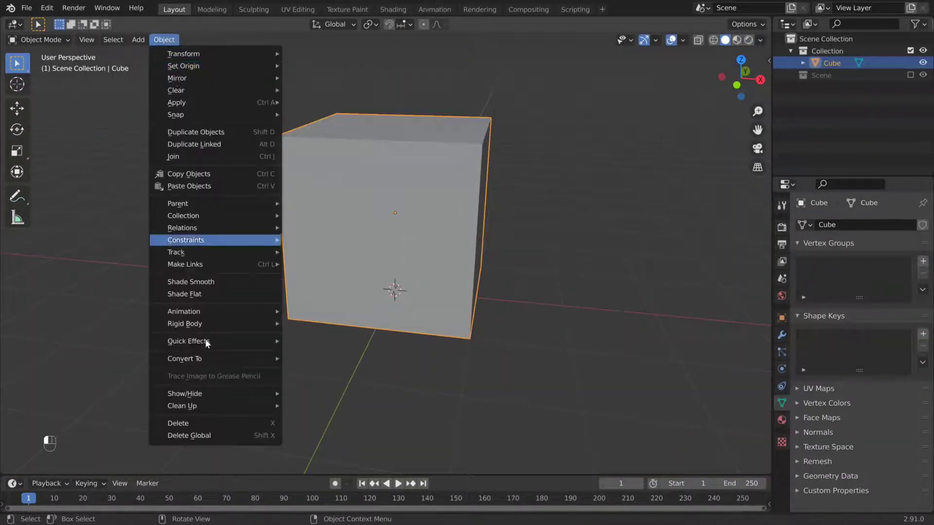
left_click(334, 394)
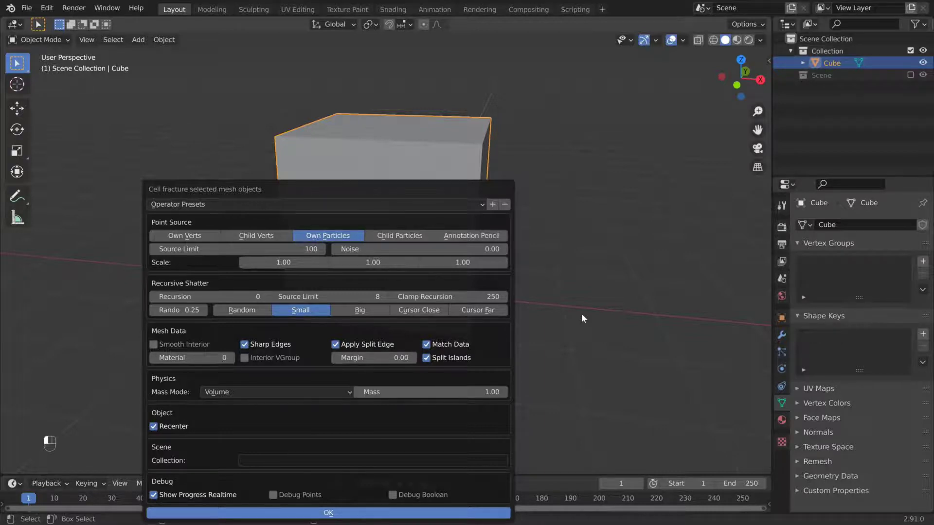
key("Escape")
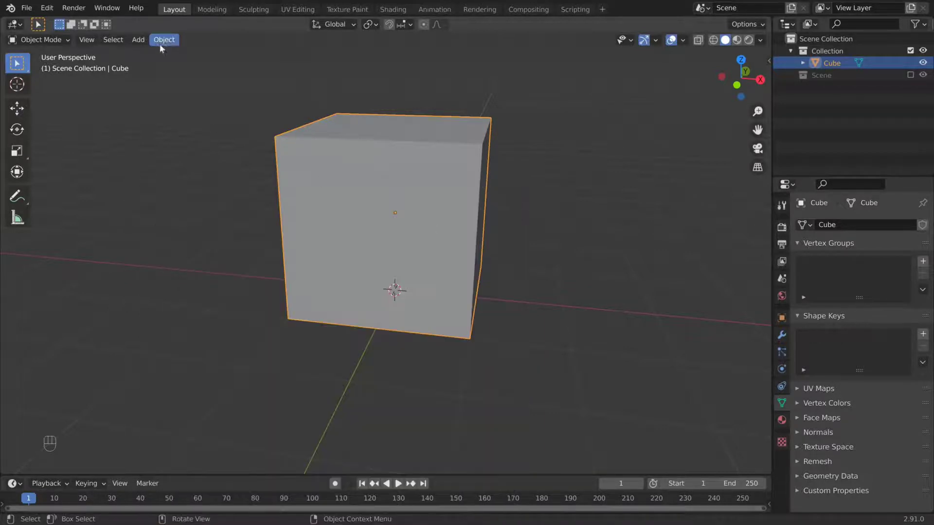
Activate the Annotate tool and set its stroke placement to Surface.
left_click(17, 196)
middle_click_drag(362, 273, 327, 253)
left_click(148, 24)
left_click(162, 67)
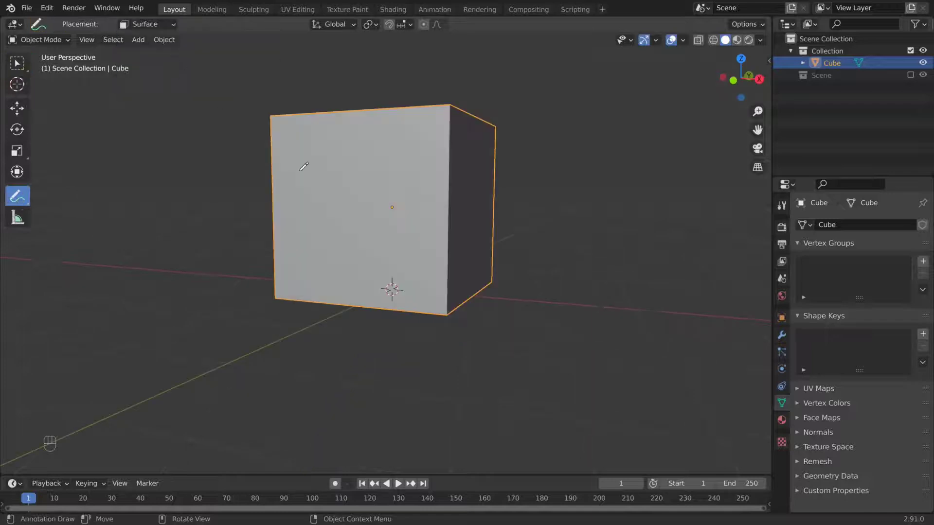
Draw annotation strokes on the cube: a rough circle, a diagonal line through it and a line running across the corner onto the adjoining face.
scroll(305, 166, "up", 4)
middle_click_drag(307, 165, 346, 165)
scroll(360, 185, "down", 1)
key("ctrl+z")
mouse_move(466, 325)
left_mouse_down()
mouse_move(507, 294)
mouse_move(527, 261)
left_mouse_up()
left_click_drag(476, 252, 387, 73)
middle_click_drag(302, 127, 266, 141)
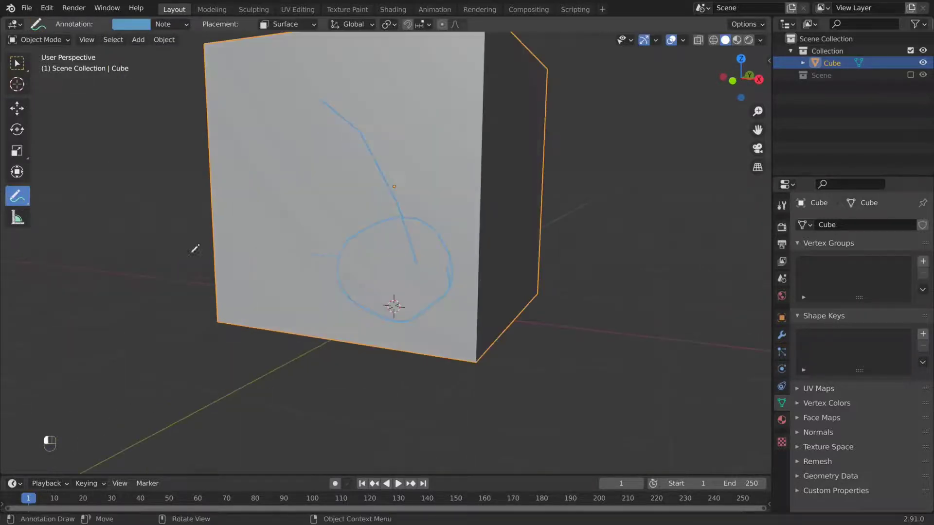
left_click_drag(194, 249, 396, 263)
middle_click_drag(397, 265, 358, 270)
left_click_drag(361, 272, 467, 277)
scroll(437, 277, "down", 5)
mouse_move(418, 273)
middle_mouse_down()
mouse_move(468, 317)
mouse_move(389, 273)
middle_mouse_up()
scroll(389, 273, "up", 3)
Open Cell Fracture for the cube, add Annotation Pencil as a second point source and set the noise to 1.
left_click(164, 39)
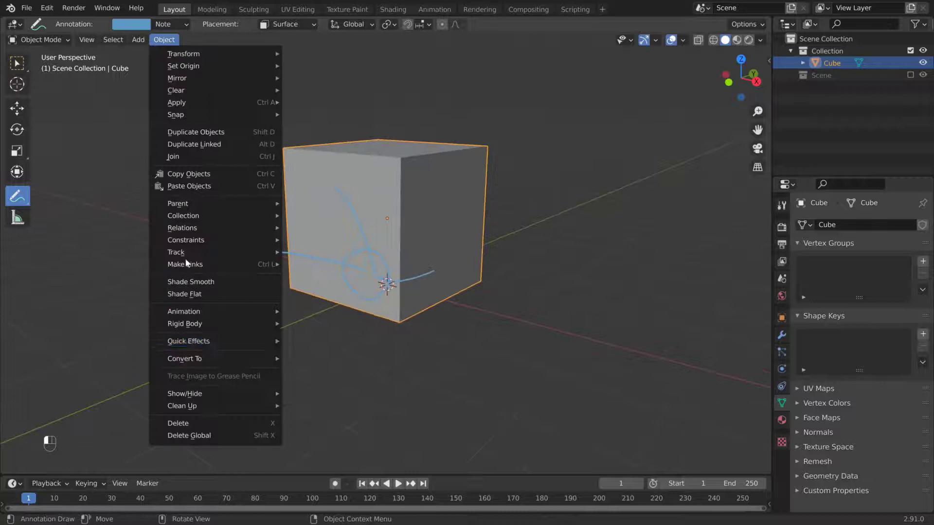
mouse_move(190, 339)
left_click(328, 393)
left_click(466, 236, "shift")
left_click(416, 250)
type("1")
key("Return")
Set the output collection to Fracture and run the cell fracture.
left_click(276, 462)
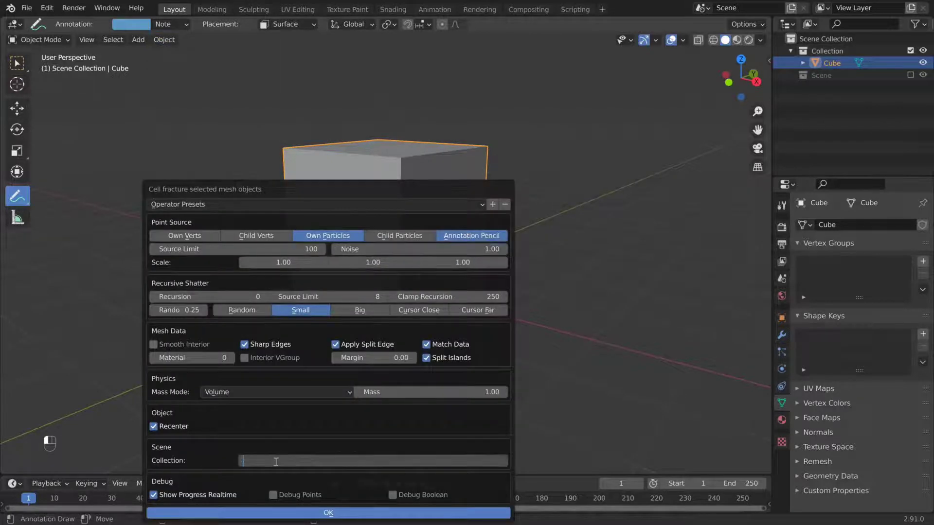
type("Fracture")
key("Return")
left_click(327, 512)
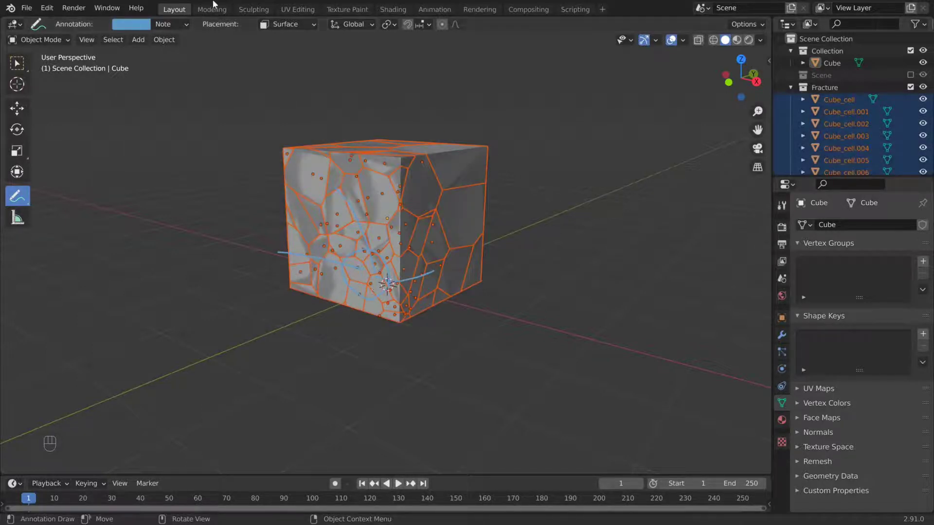
Remove the annotation layer and deselect all the fragments with the selection tool active again.
left_click(183, 24)
left_click(254, 68)
left_click(17, 63)
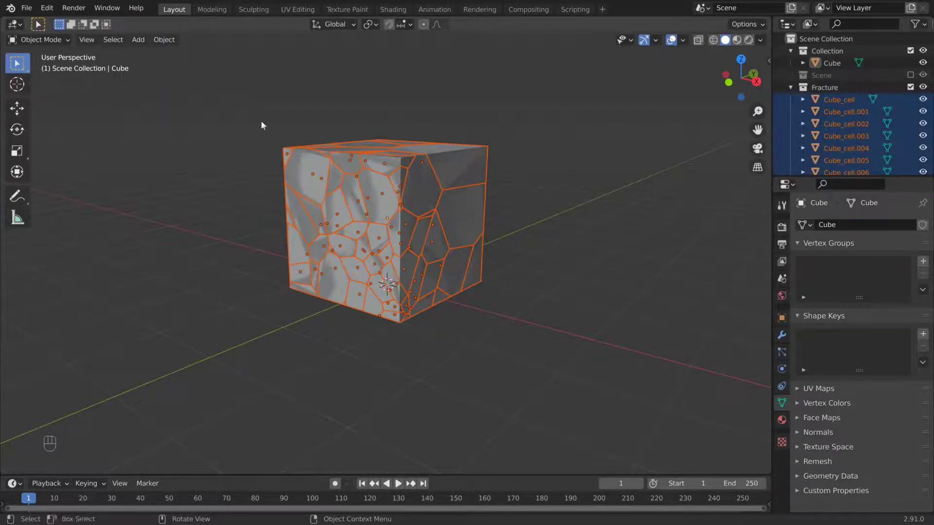
key("alt+a")
scroll(386, 153, "down", 3)
middle_click_drag(386, 153, 433, 173)
scroll(433, 173, "up", 2)
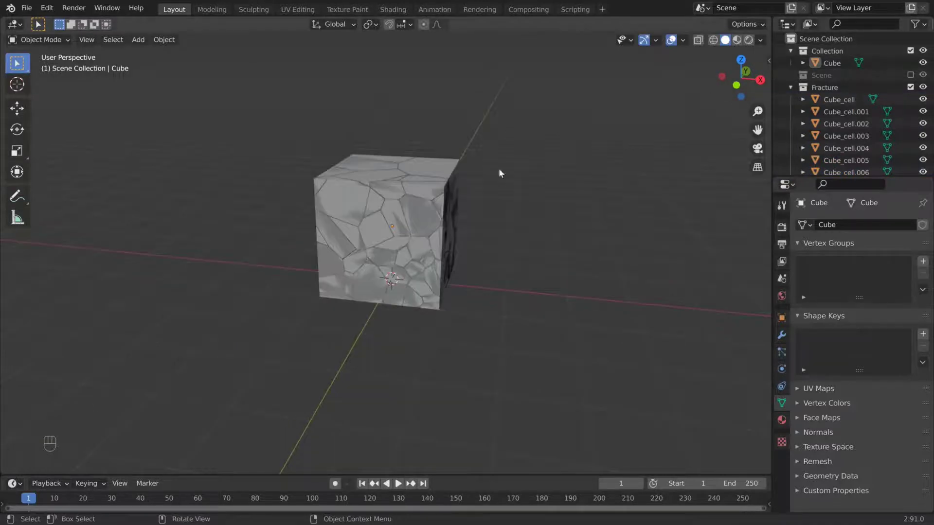
Hide the original unfractured cube and save the file.
left_click(457, 192)
left_click(457, 192)
key("h")
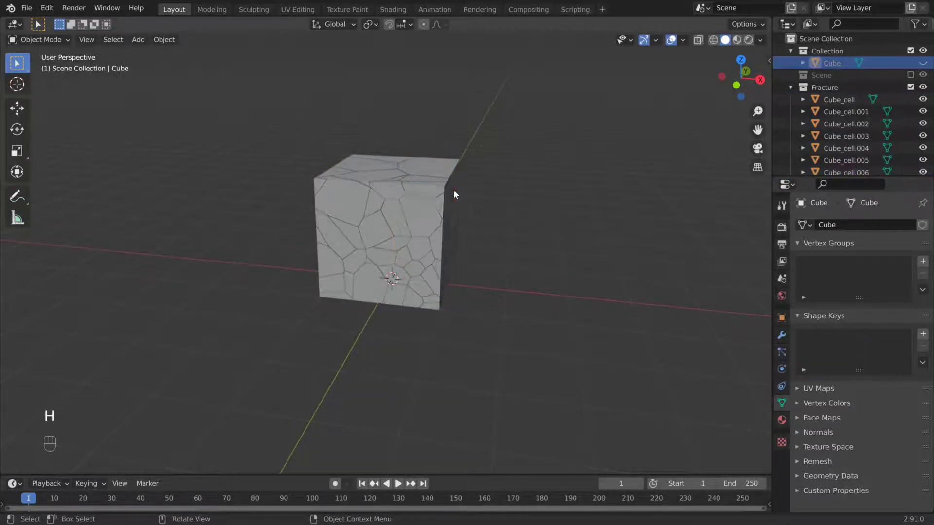
scroll(450, 192, "up", 3)
key("ctrl+s")
Enable Rigid Body physics on the fragment at the upper right corner of the cube's front face.
left_click(455, 121)
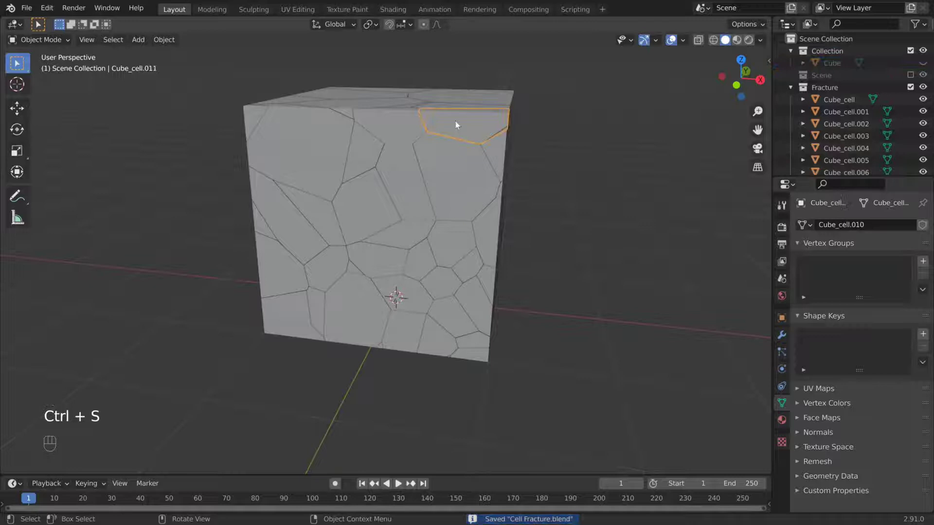
left_click(782, 368)
left_click(833, 320)
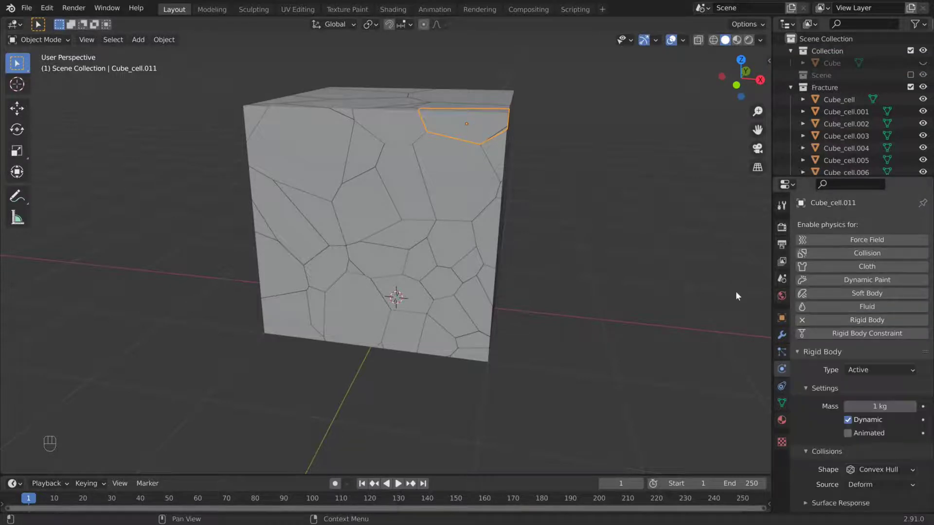
scroll(851, 346, "down", 2)
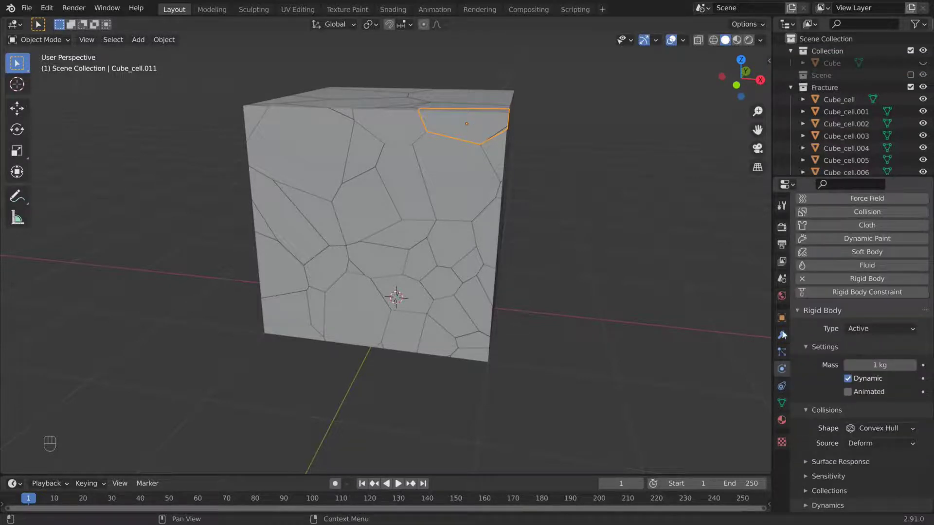
Play the animation to test the single rigid-body fragment and return to frame 1.
key("space")
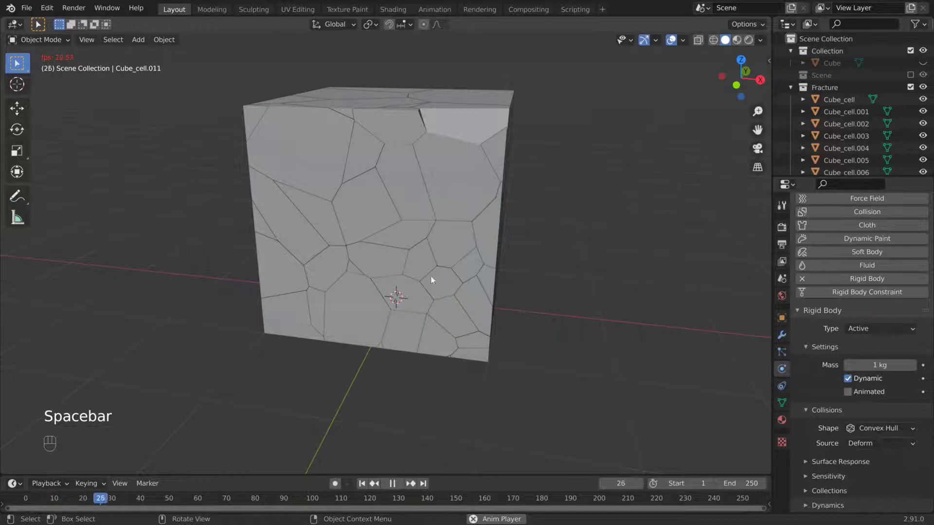
key("space")
left_click(362, 484)
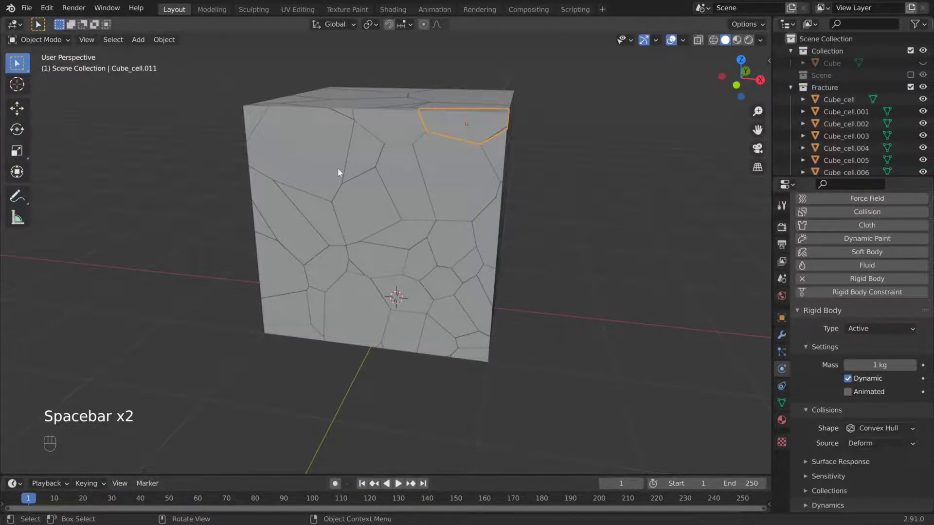
Select all the cube fragments and copy the rigid body settings from the active fragment to them.
scroll(338, 168, "down", 3)
left_click_drag(519, 317, 556, 351, "shift")
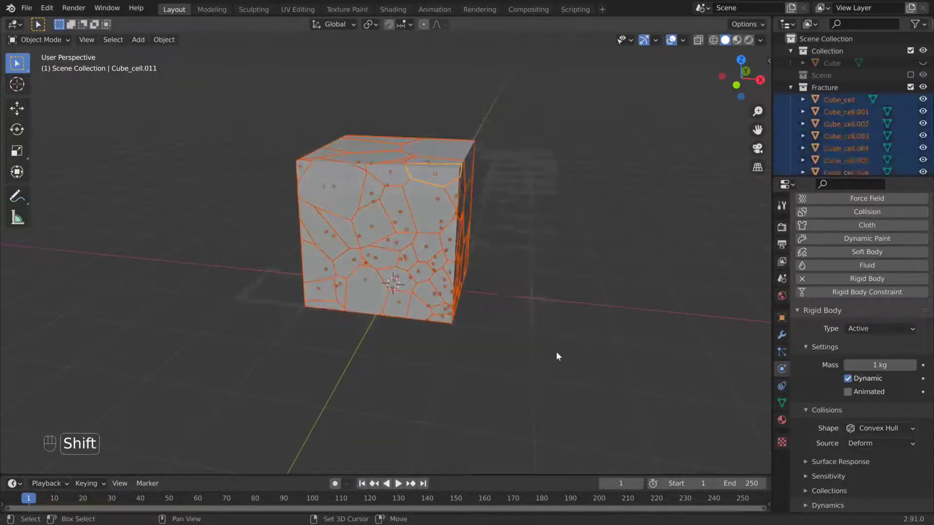
left_click(164, 39)
mouse_move(218, 325)
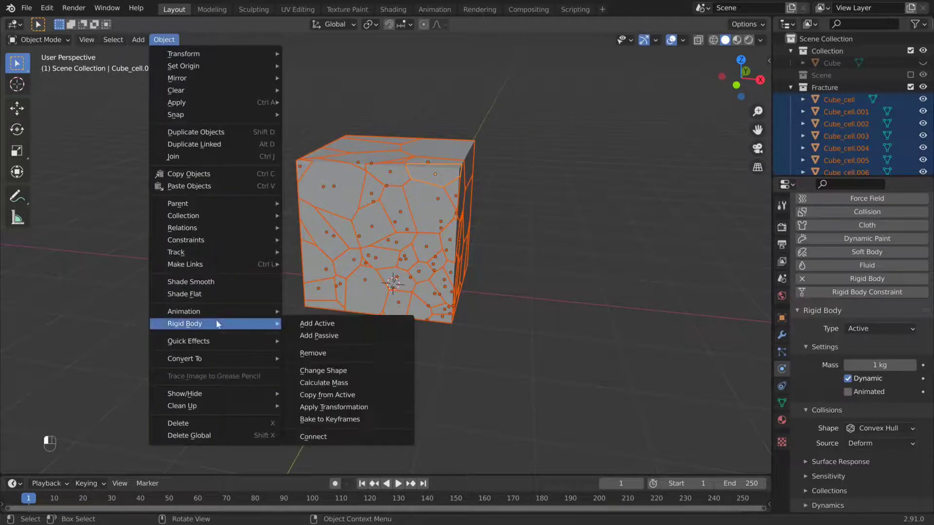
left_click(353, 395)
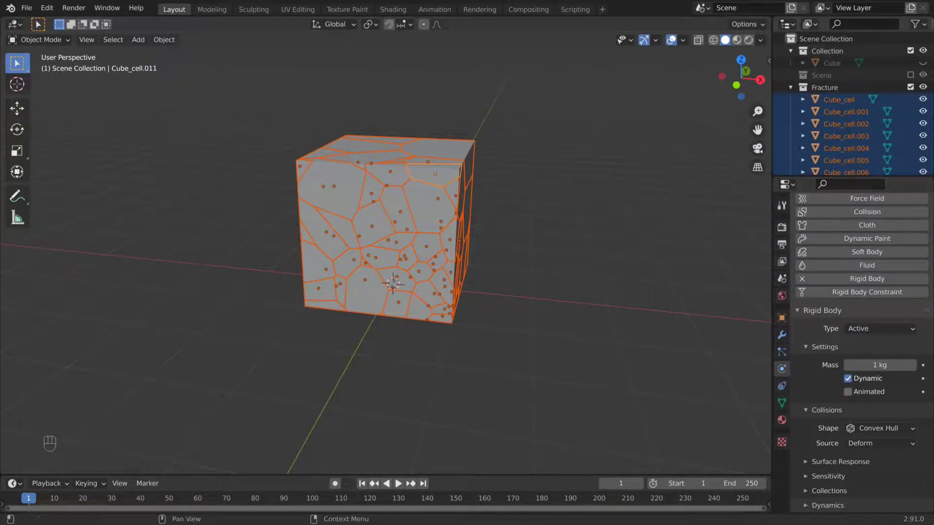
Enable the Scene collection and play the simulation with everything deselected.
scroll(903, 51, "down", 2)
scroll(909, 58, "up", 2)
left_click(910, 74)
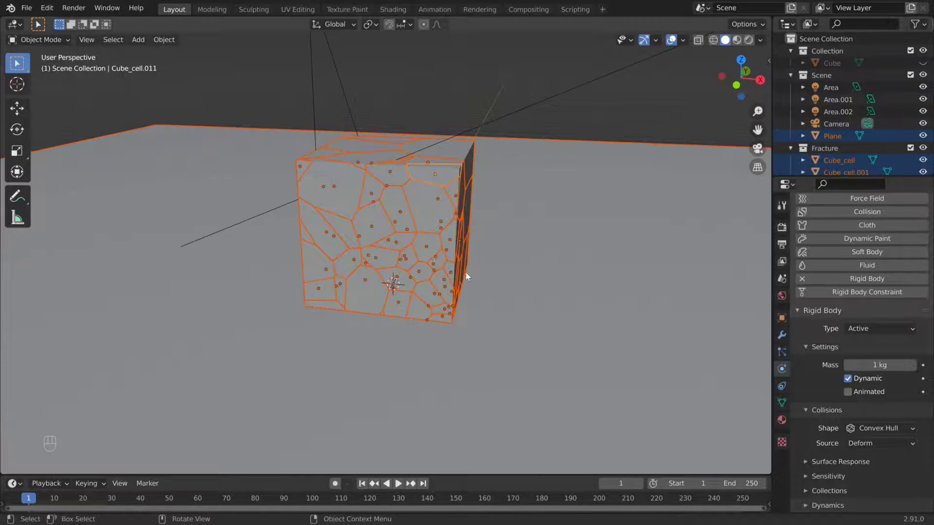
key("alt+a")
scroll(470, 272, "down", 7)
key("space")
key("space")
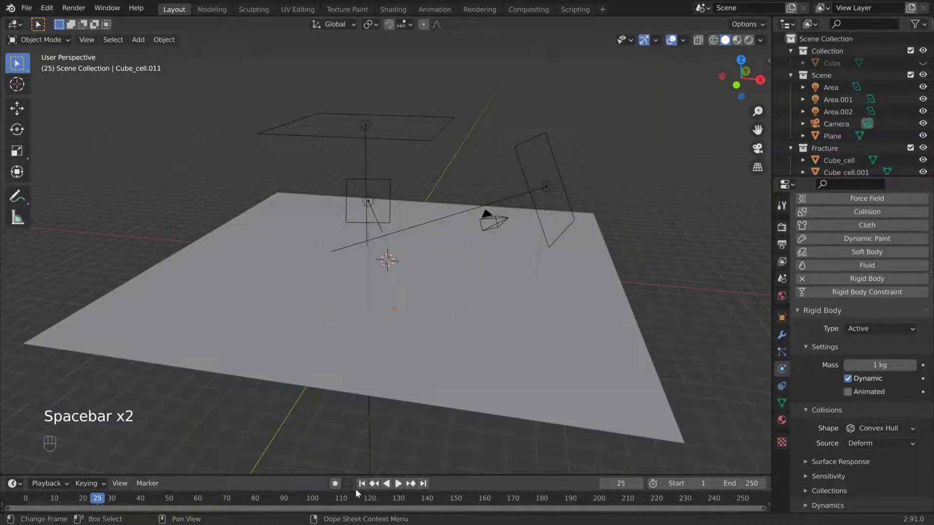
Turn off the Dynamic option in the ground plane's rigid body settings.
left_click(471, 356)
scroll(393, 271, "up", 5)
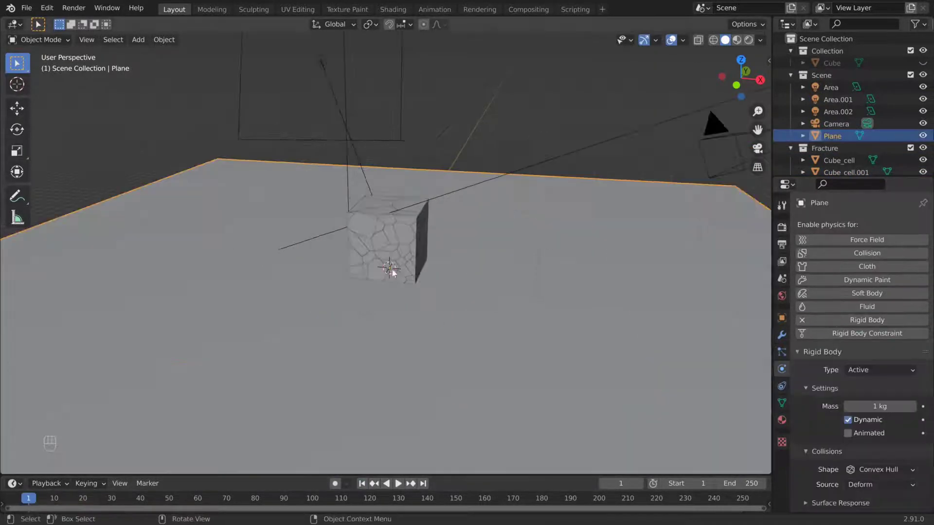
left_click(852, 422)
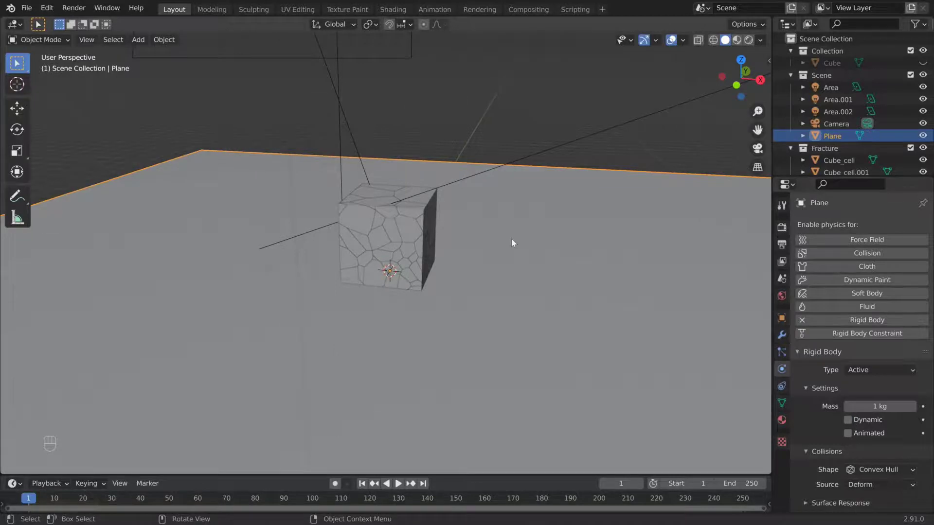
Play the simulation to check how the fragments behave on the ground plane.
key("space")
middle_click_drag(482, 256, 422, 233)
key("space")
Hide the ground plane and disable the Scene collection.
scroll(378, 240, "up", 4)
scroll(422, 233, "up", 3)
key("h")
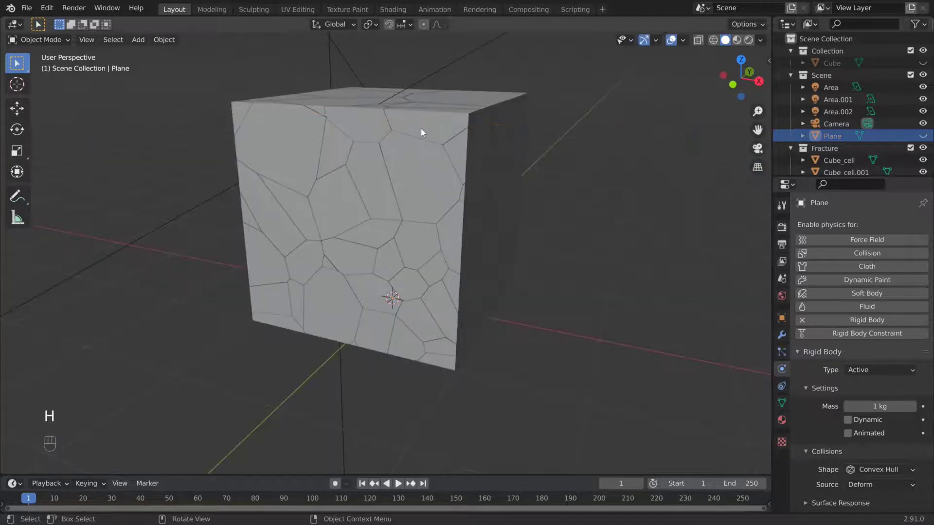
scroll(421, 128, "down", 8)
left_click(910, 75)
scroll(396, 275, "up", 2)
scroll(398, 280, "up", 5)
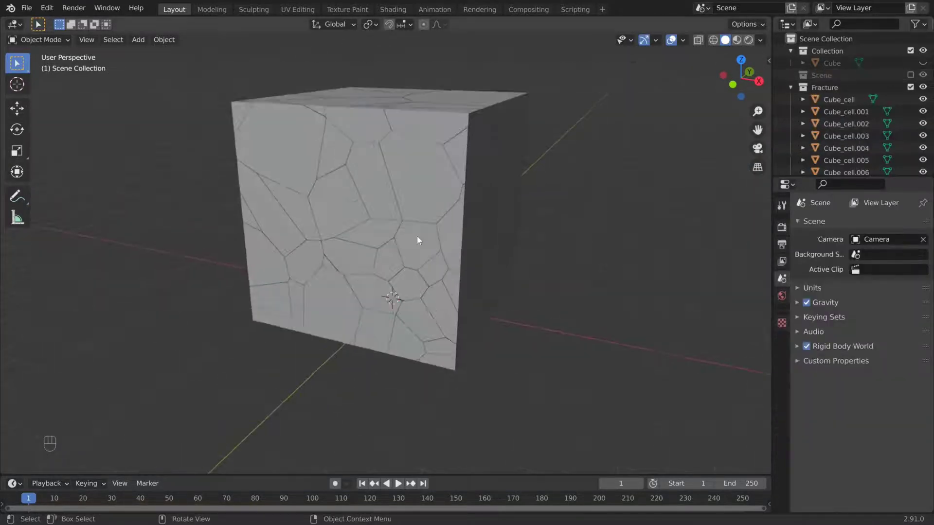
Select all the cube fragments and calculate their rigid body mass using the Limestone (Solid) preset.
left_click(417, 238)
scroll(806, 473, "down", 2)
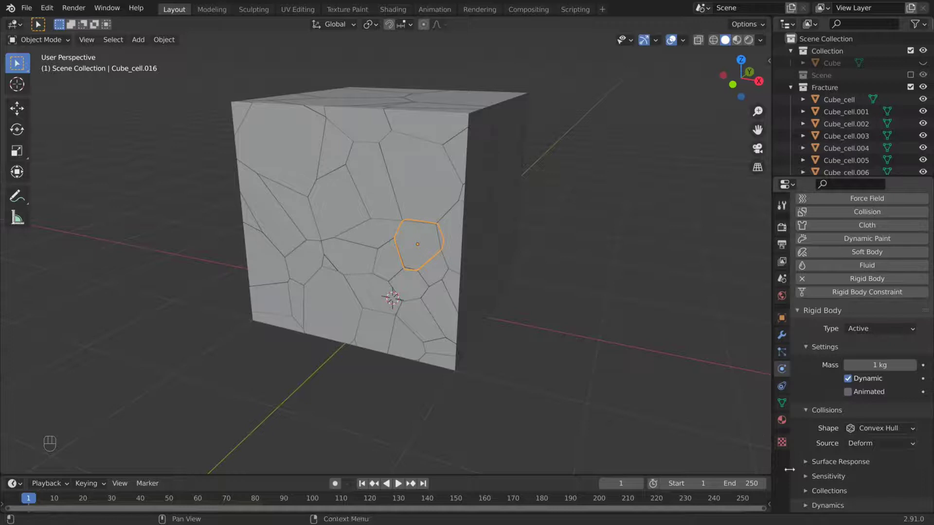
scroll(358, 159, "down", 4)
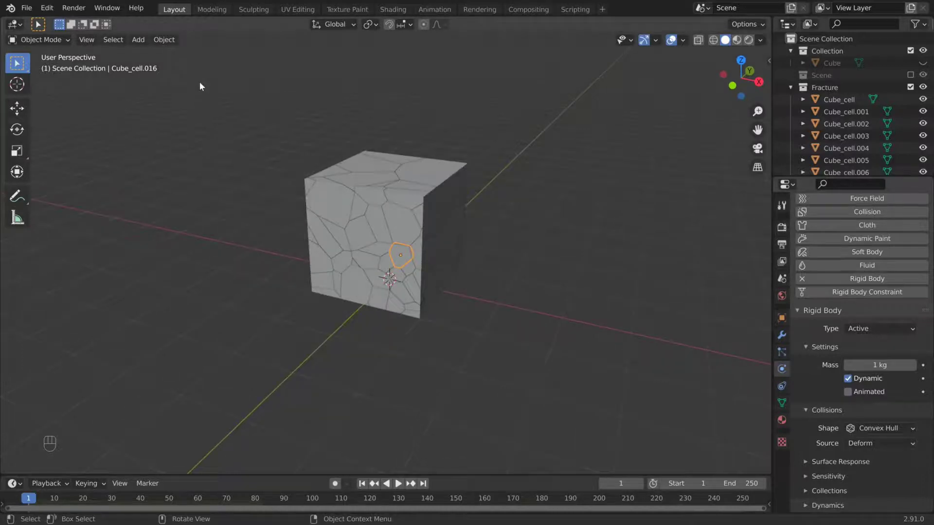
left_click_drag(200, 81, 499, 336)
left_click(162, 41)
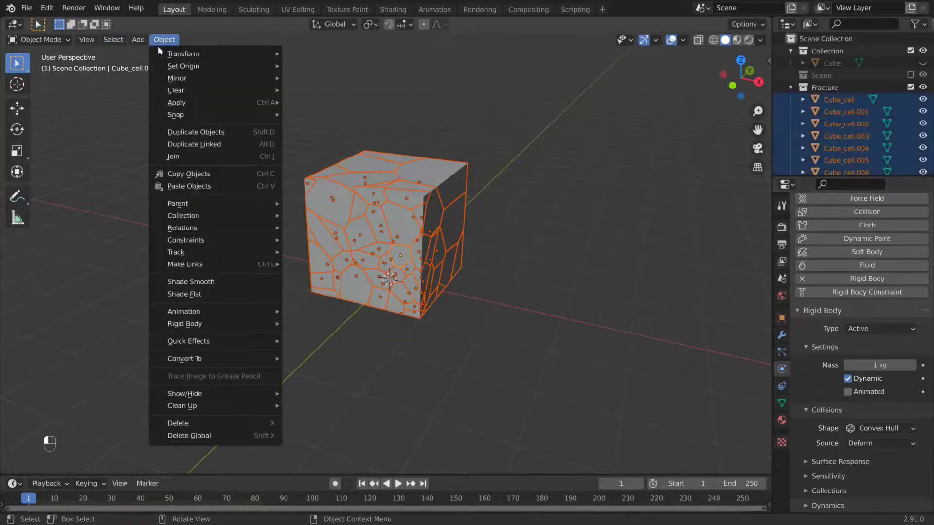
mouse_move(209, 324)
left_click(369, 383)
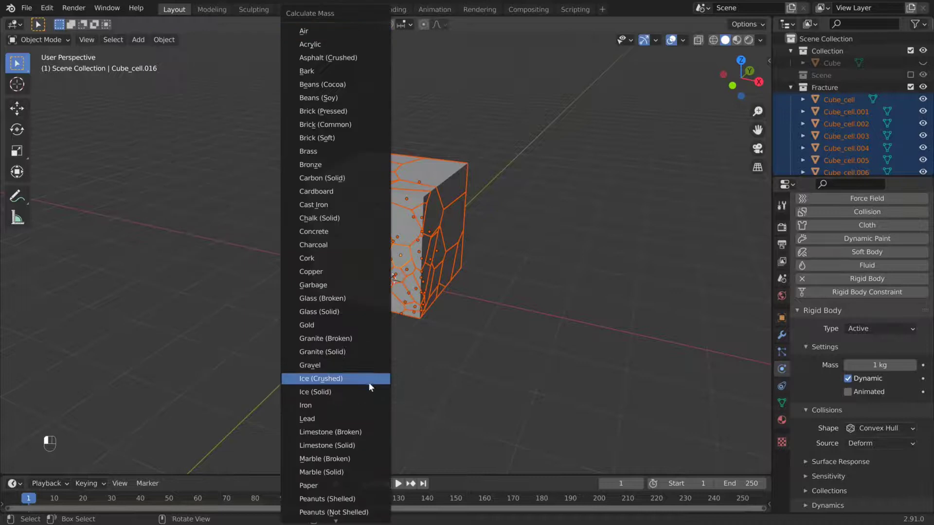
left_click(340, 446)
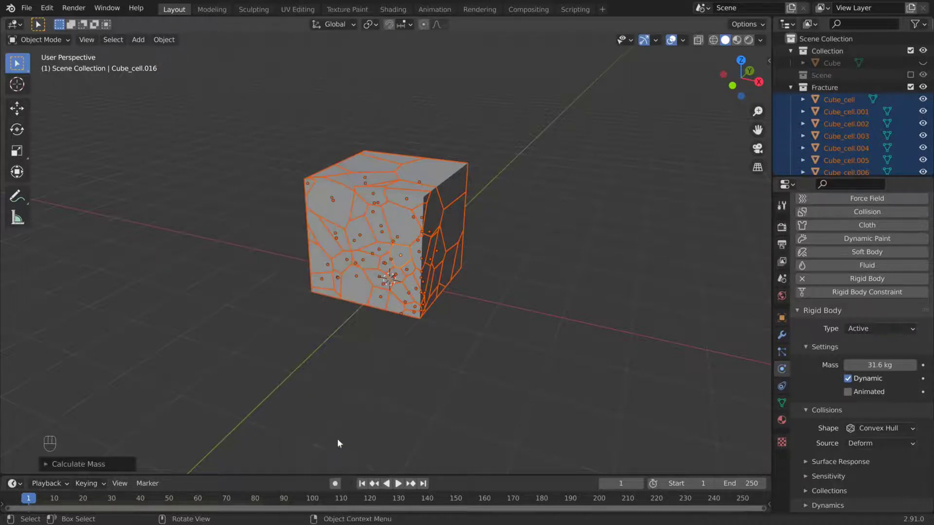
Inspect the calculated mass of several individual fragments on the cube's front face.
left_click(410, 233)
left_click(335, 212)
left_click(358, 277)
left_click(418, 253)
left_click(407, 197)
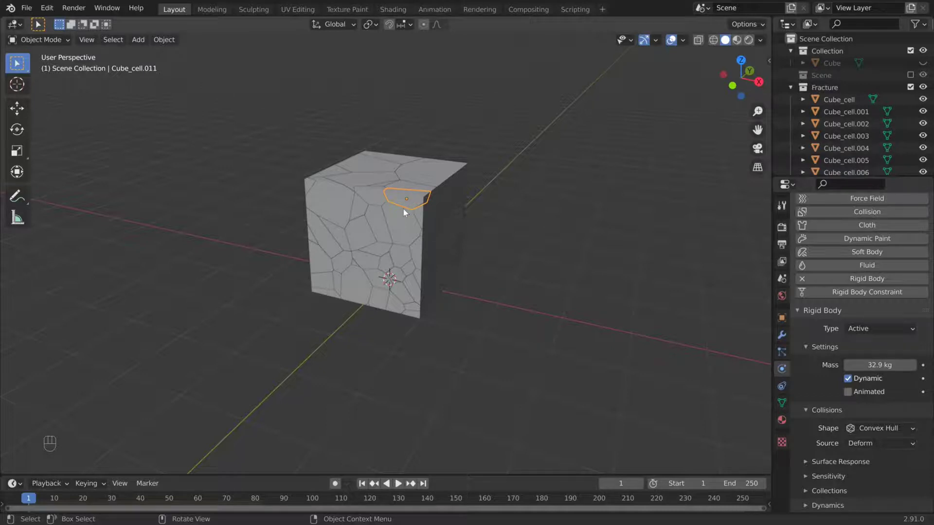
Play the simulation to check the collapse with the calculated masses and return to the first frame.
key("space")
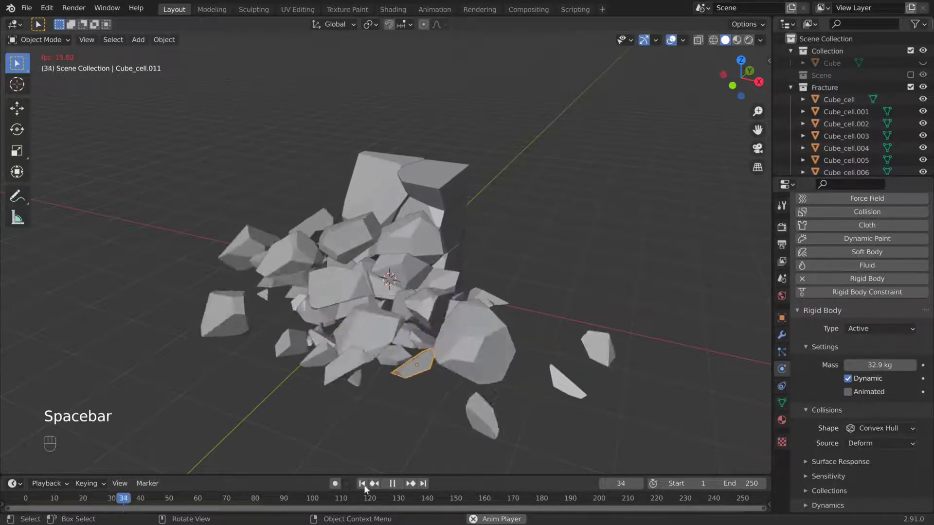
left_click(364, 485)
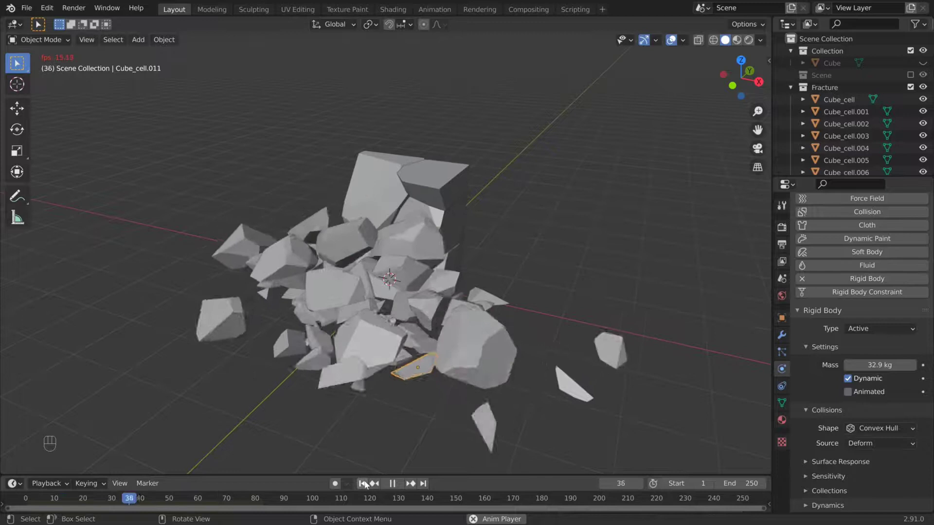
left_click(363, 485)
key("space")
key("space")
left_click(363, 483)
Deselect everything, set the Rigid Body World speed to 2 and play the simulation.
middle_click_drag(442, 316, 438, 284)
key("alt+a")
scroll(438, 284, "up", 3)
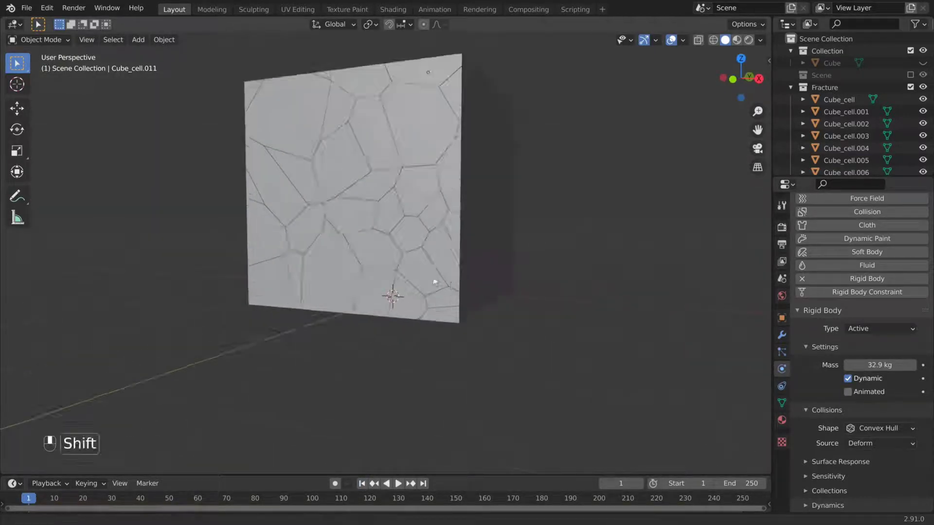
left_click(865, 426)
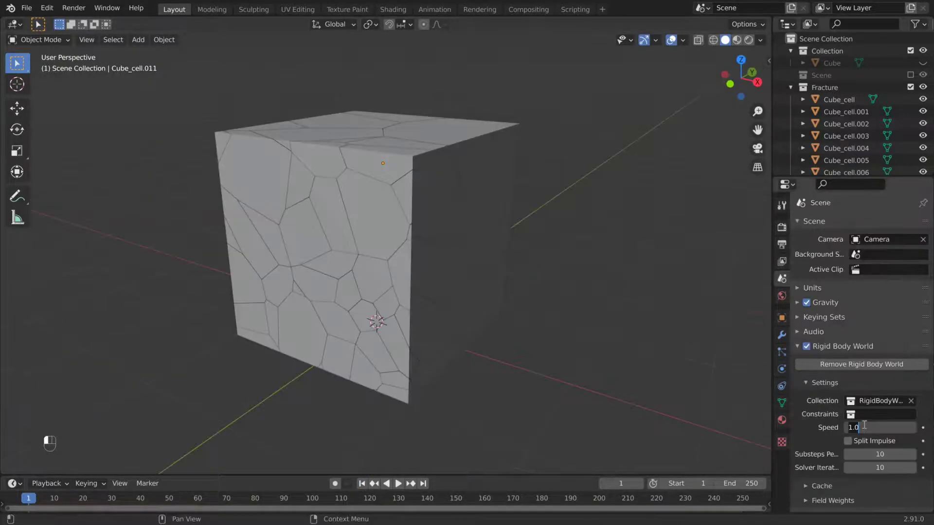
key("BackSpace")
key("BackSpace")
key("BackSpace")
type("2")
key("Return")
scroll(456, 261, "down", 4)
key("space")
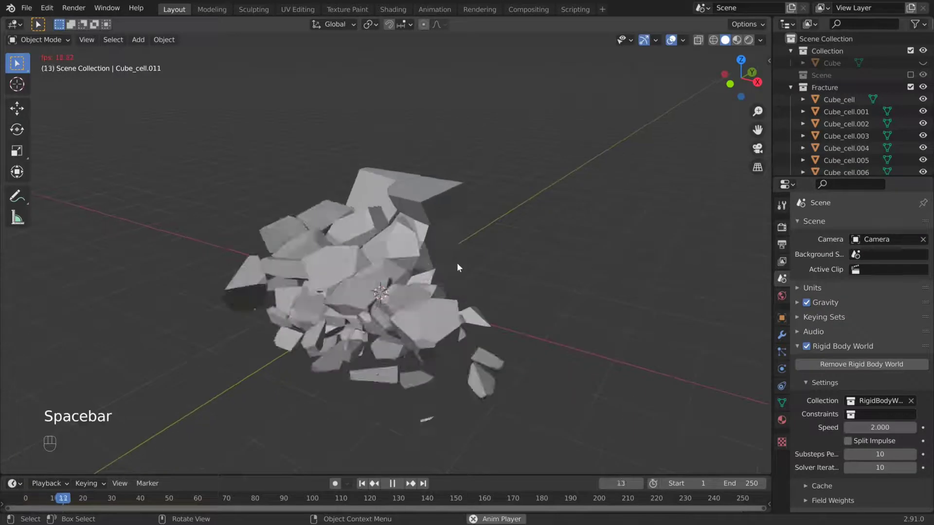
key("space")
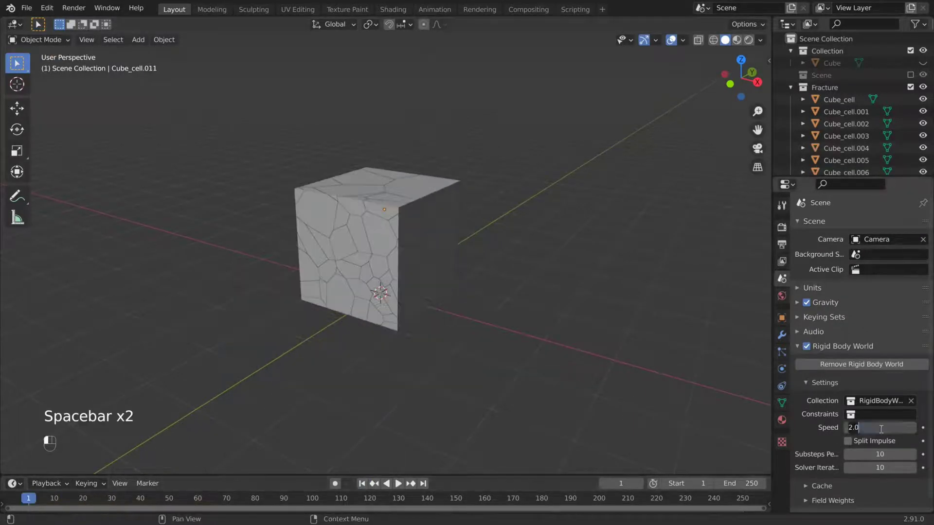
Try a Rigid Body World speed of 4, play the simulation and return to the first frame.
left_click(880, 429)
type("4")
key("Return")
key("space")
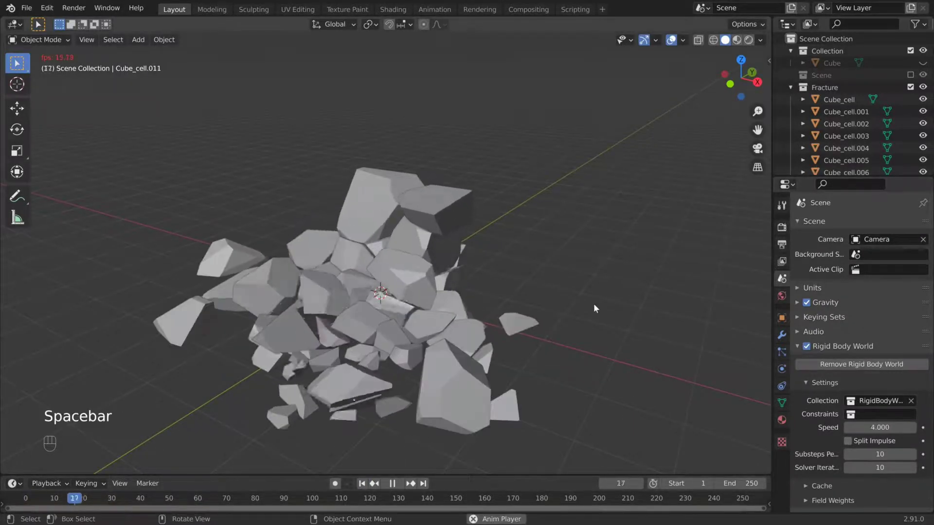
key("space")
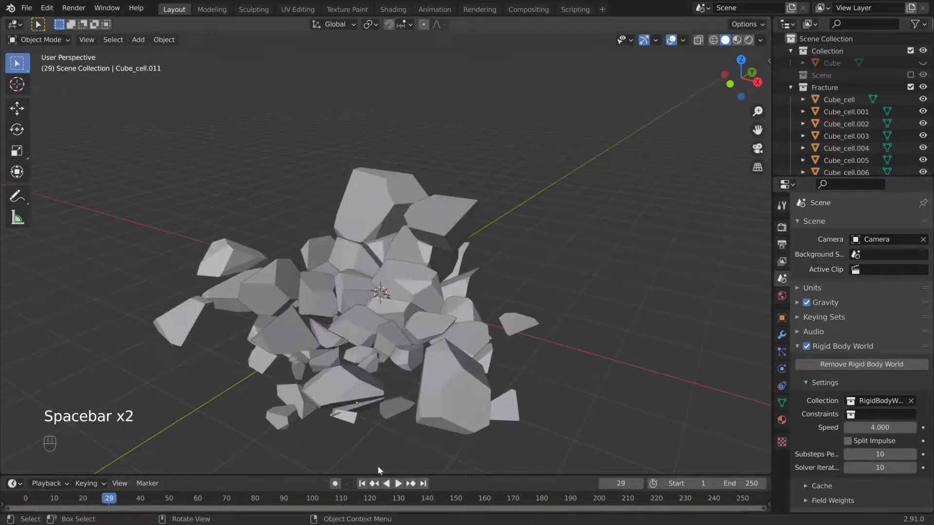
left_click(364, 487)
left_click(363, 484)
Set the Rigid Body World speed back to 2 and replay the collapse of the fragments.
left_click(880, 427)
type("2")
key("Return")
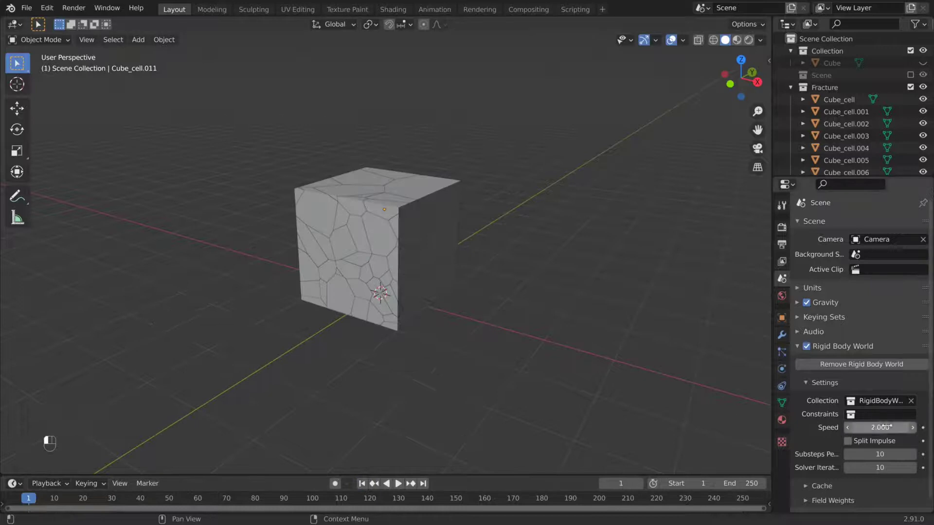
key("space")
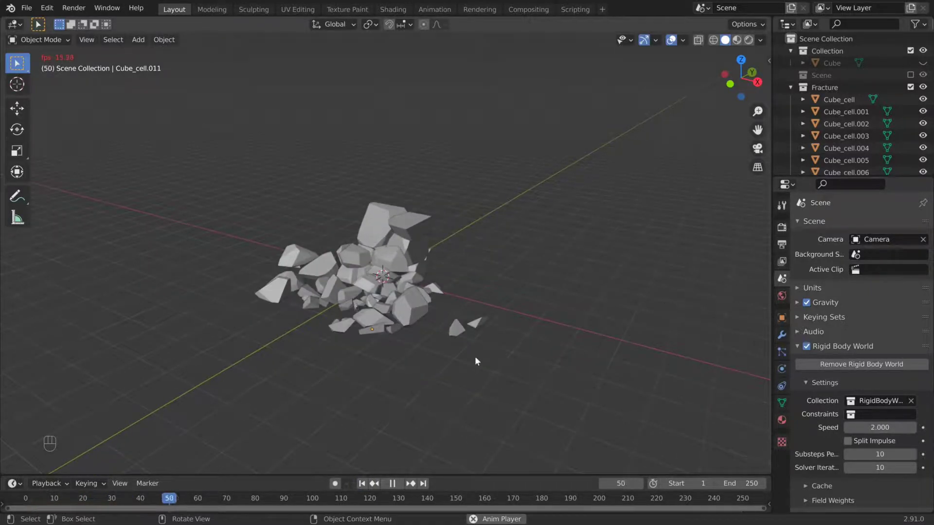
key("Escape")
Enable Deactivation and Start Deactivated in the rigid body dynamics of the fragment at the front face's upper edge.
scroll(363, 290, "up", 5)
left_click(781, 369)
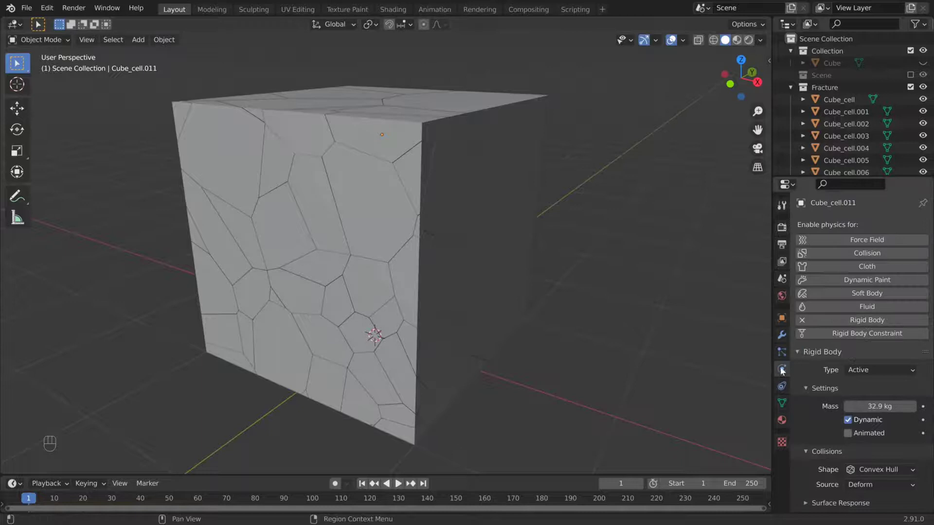
left_click(391, 129)
scroll(832, 406, "down", 2)
left_click(810, 505)
scroll(815, 467, "down", 2)
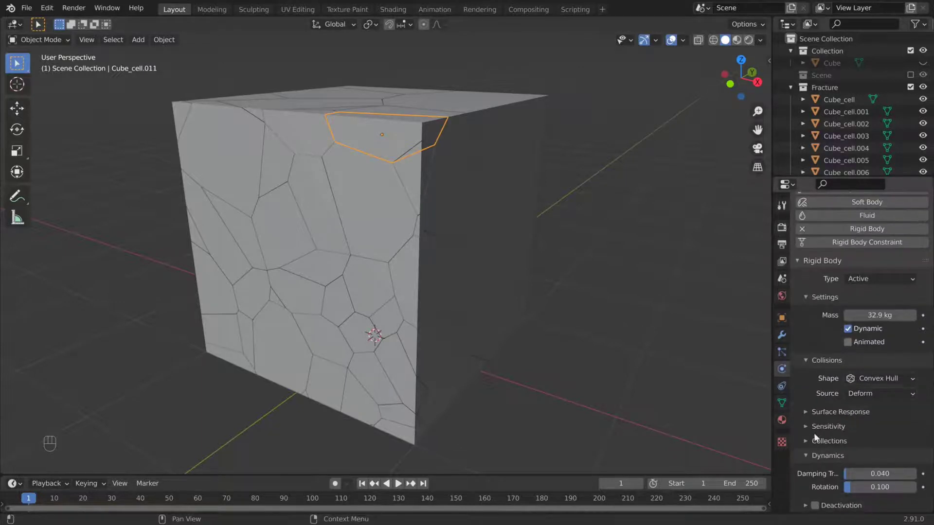
scroll(807, 474, "down", 2)
left_click(848, 475)
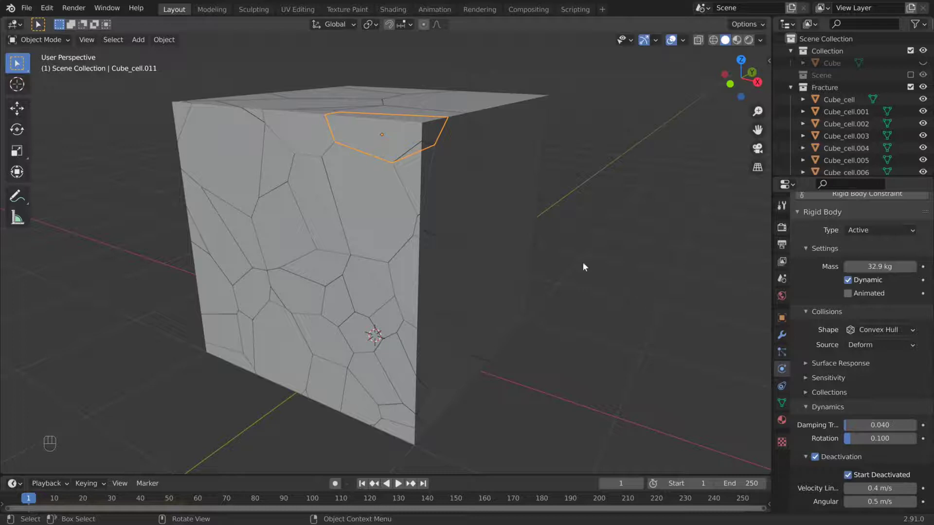
Copy the active fragment's rigid body settings to all fragments and recalculate their masses as Limestone (Solid).
scroll(481, 248, "down", 2)
left_click_drag(183, 68, 675, 471, "shift")
left_click(164, 40)
mouse_move(230, 324)
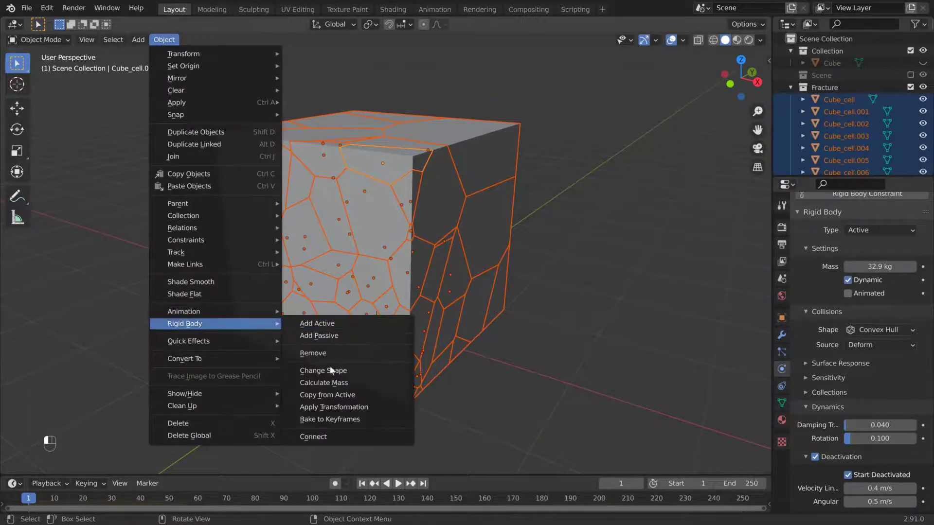
left_click(331, 387)
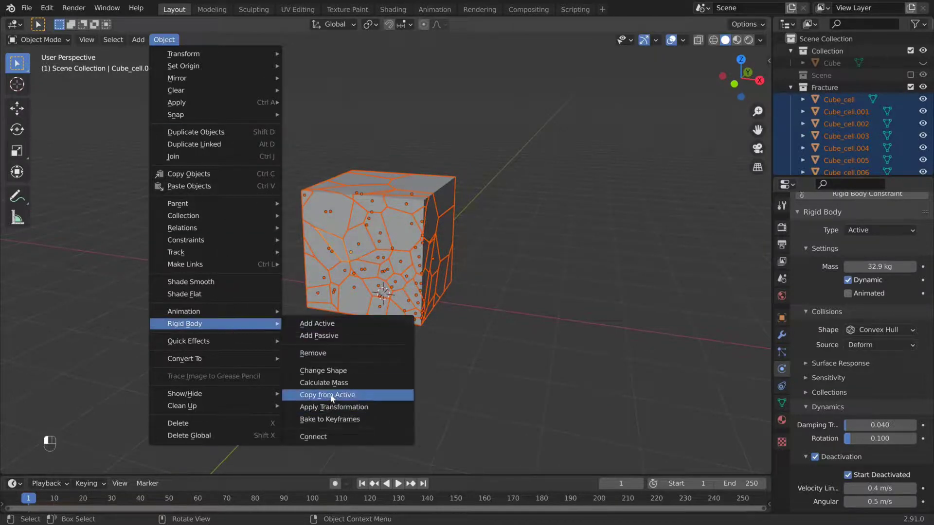
left_click(331, 386)
left_click(300, 445)
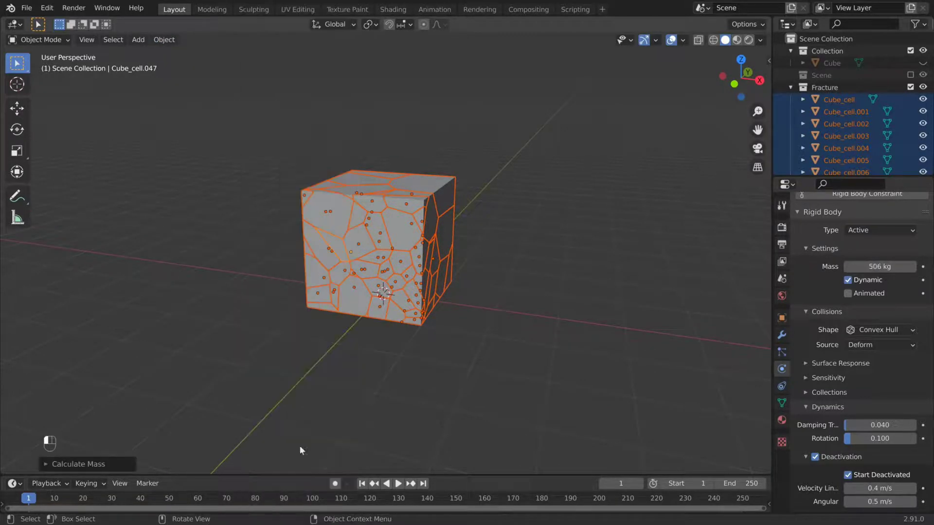
Enable the Scene collection, deselect everything, and play the simulation before returning to the first frame.
left_click(910, 75)
key("alt+a")
left_click(377, 267)
key("alt+a")
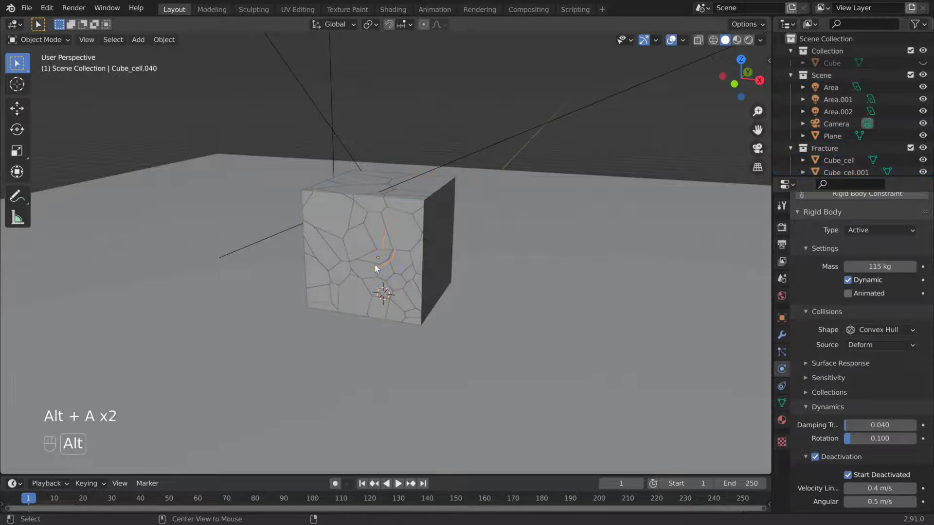
key("space")
key("space")
left_click(361, 484)
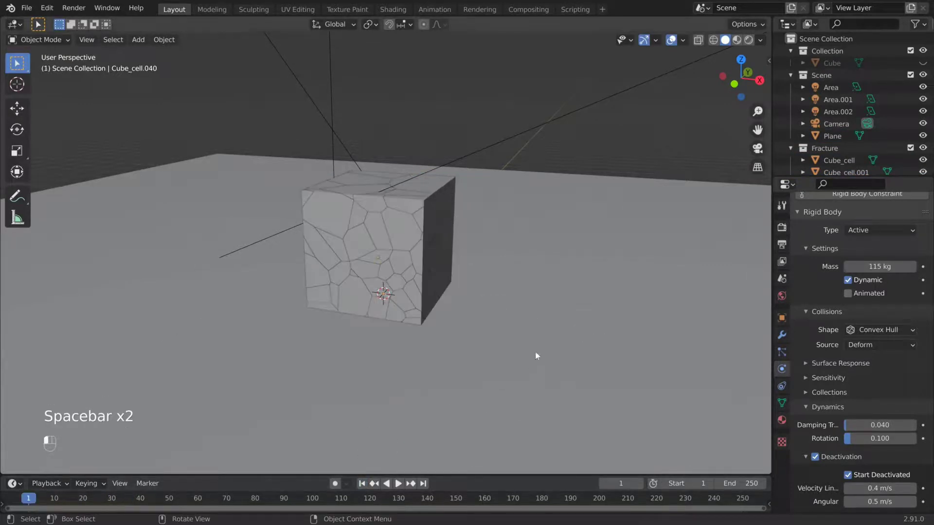
Replace the ground plane with a new plane scaled by 15.
left_click(535, 352)
key("x")
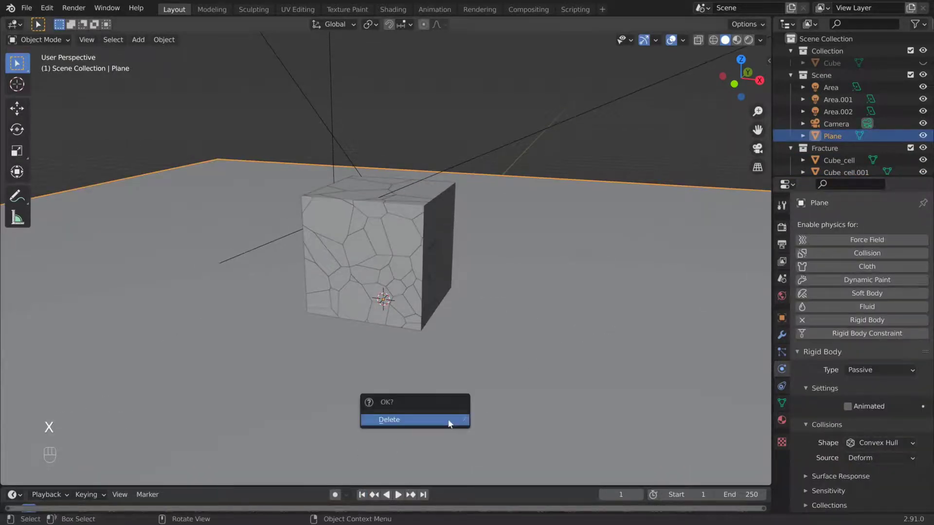
left_click(449, 421)
type("s")
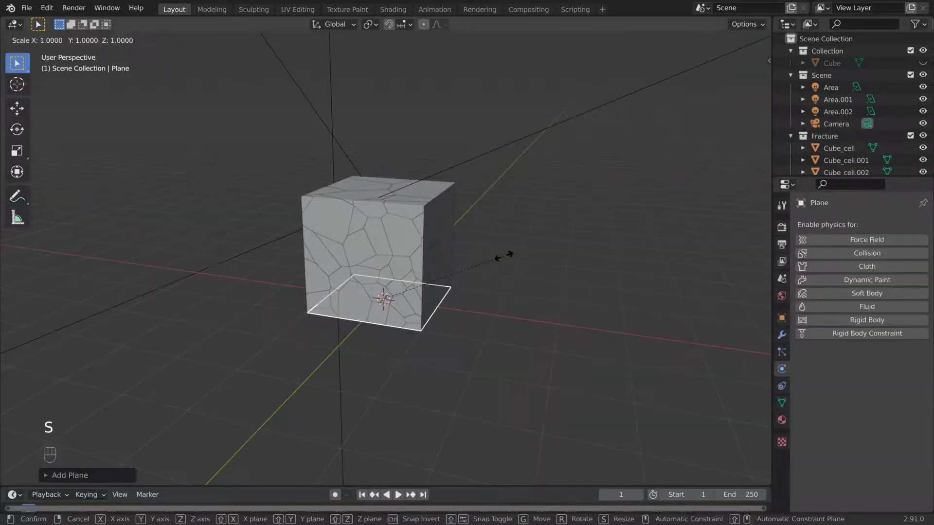
type("15")
key("Return")
Add a rigid body of type Passive to the new ground plane and play the simulation.
left_click(895, 320)
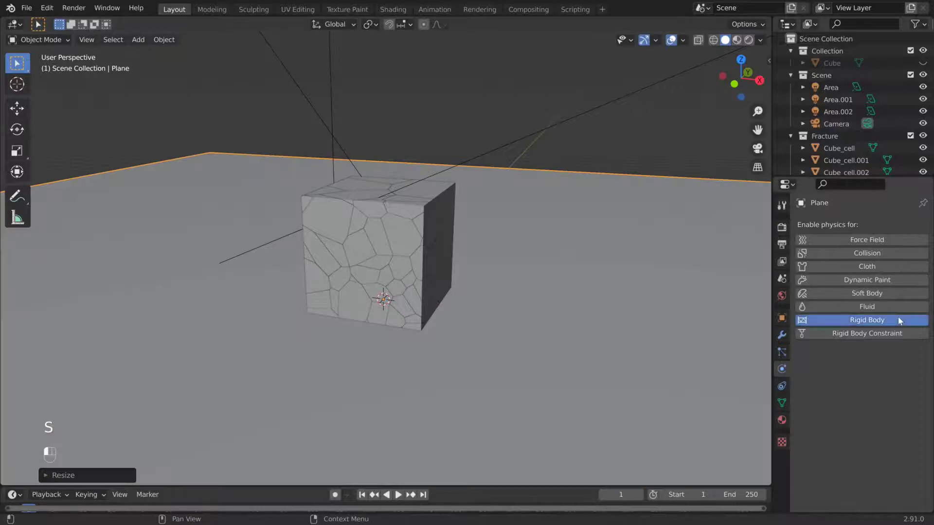
scroll(828, 367, "down", 5)
left_click(866, 234)
left_click(863, 261)
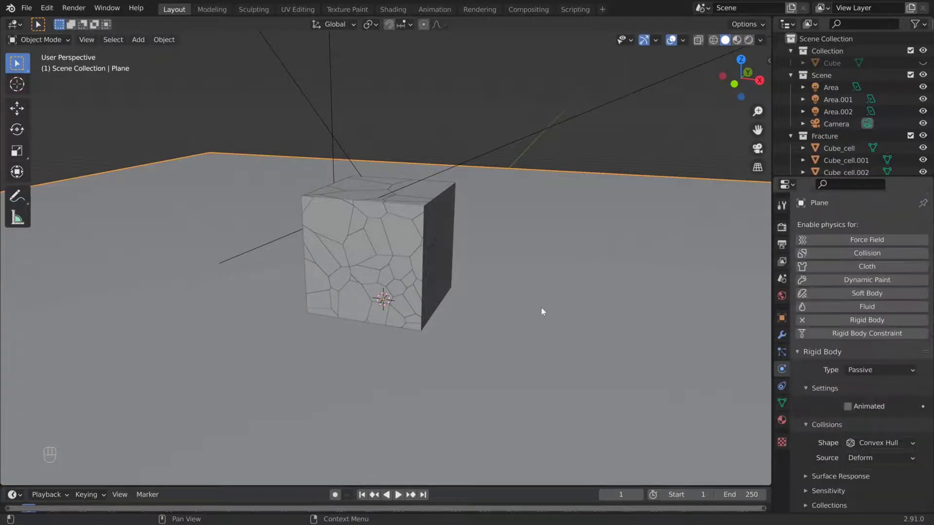
key("space")
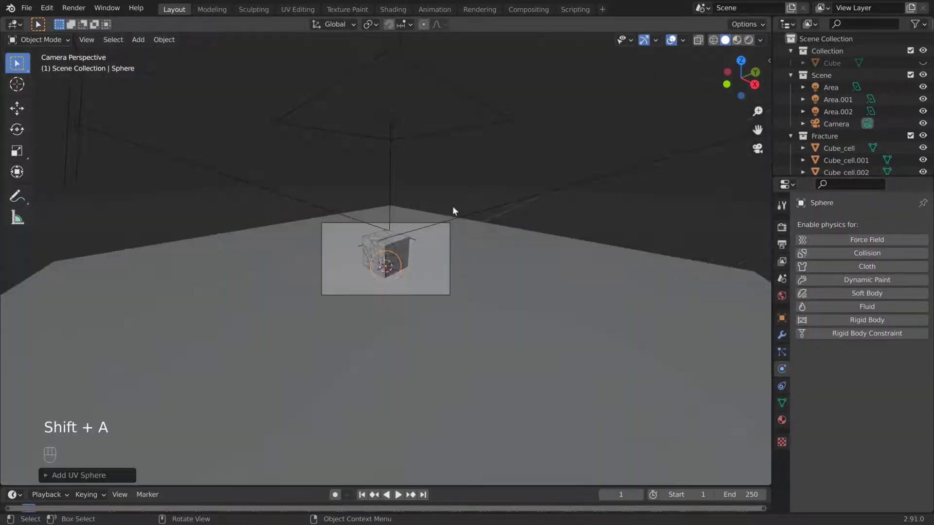
Add a UV sphere scaled to about 0.2 and place it about 10 m in front of the cube along negative Y.
scroll(424, 229, "up", 4)
key("KP_1")
key("s")
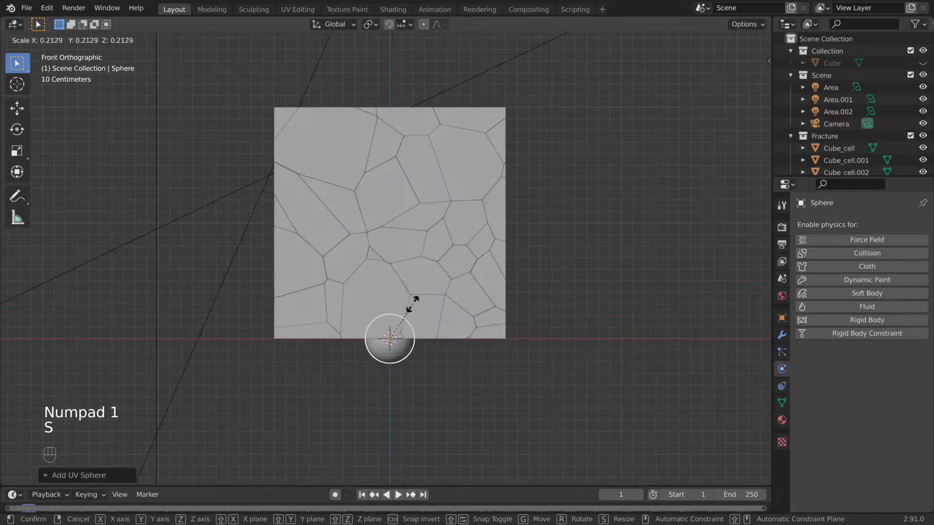
left_click(412, 296)
key("g")
left_click(478, 247)
middle_click_drag(478, 247, 438, 258)
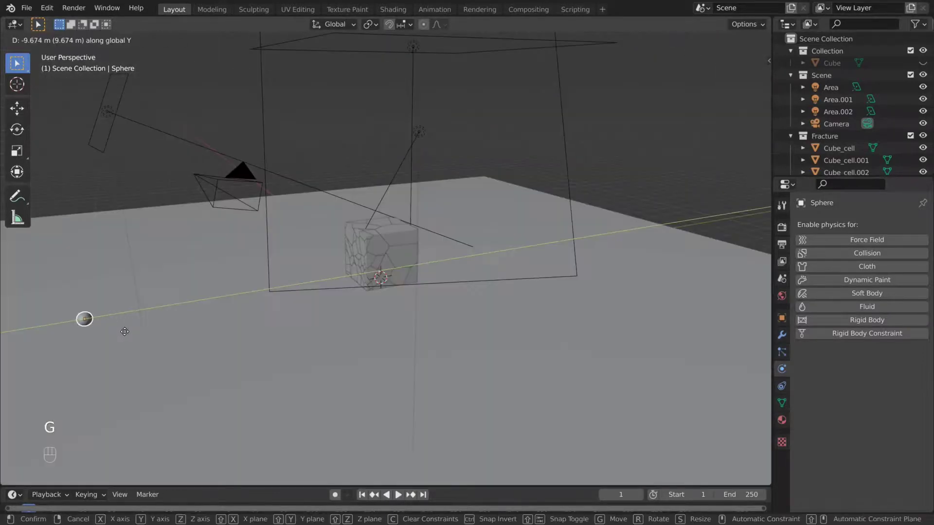
left_click(114, 333)
Give the sphere an Active rigid body, turn on Animated and keyframe that option at frame 1.
key("KP_0")
left_click(867, 320)
scroll(849, 373, "down", 3)
left_click(849, 375)
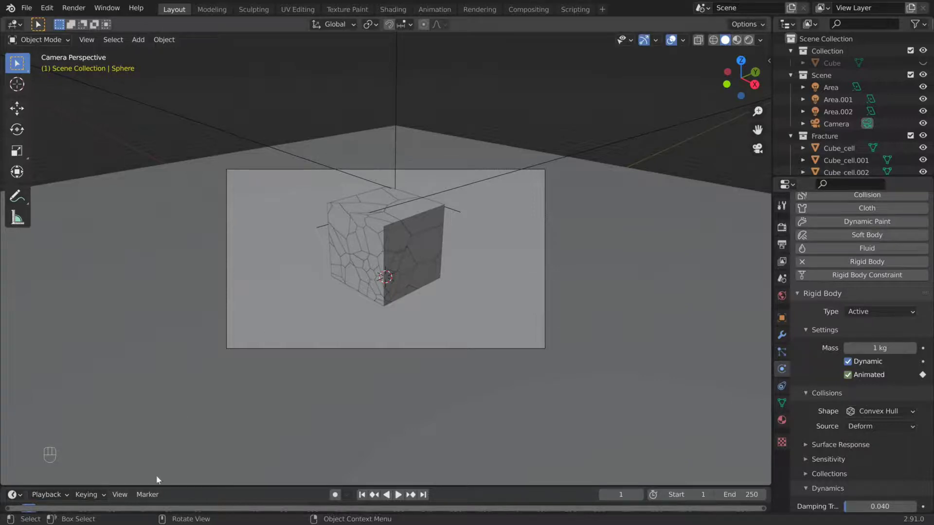
At frame 23, move the sphere about 10.6 m along Y up to the cube and insert a keyframe.
left_click_drag(170, 486, 170, 437)
left_click(93, 464)
key("g")
key("y")
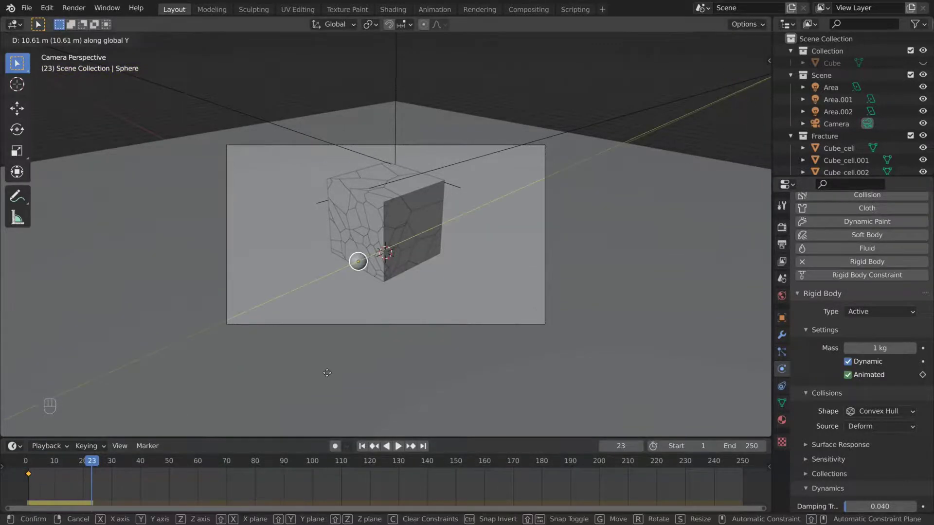
left_click(325, 374)
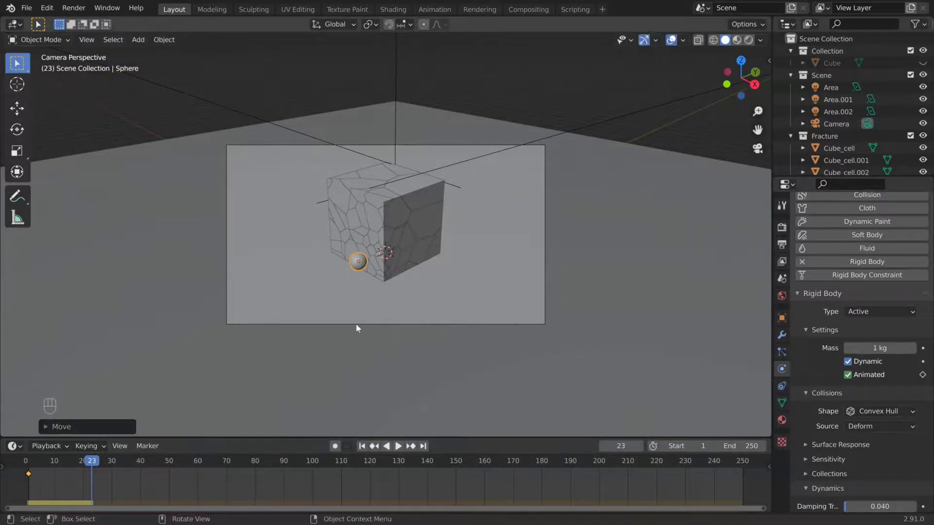
key("i")
left_click(342, 313)
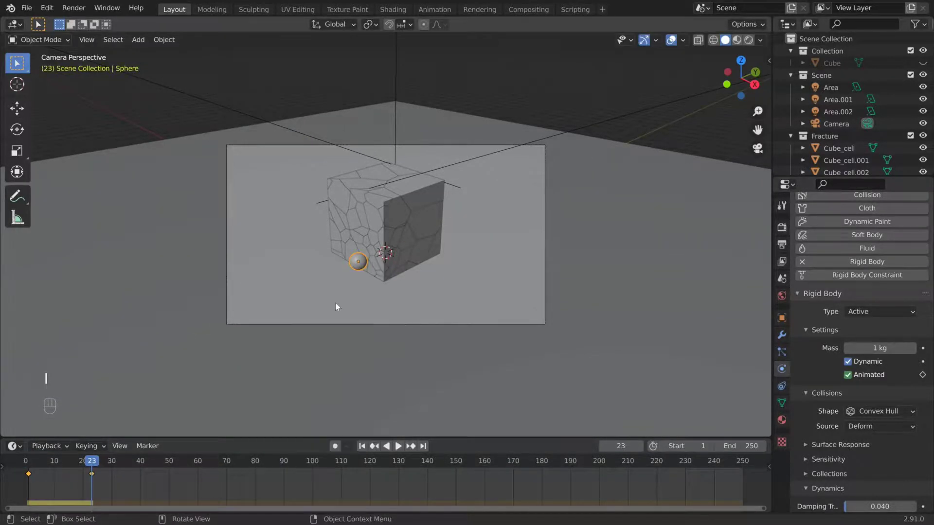
At frame 24, turn off the sphere's Animated option, keyframe it and replay the simulation from the start.
key("Right")
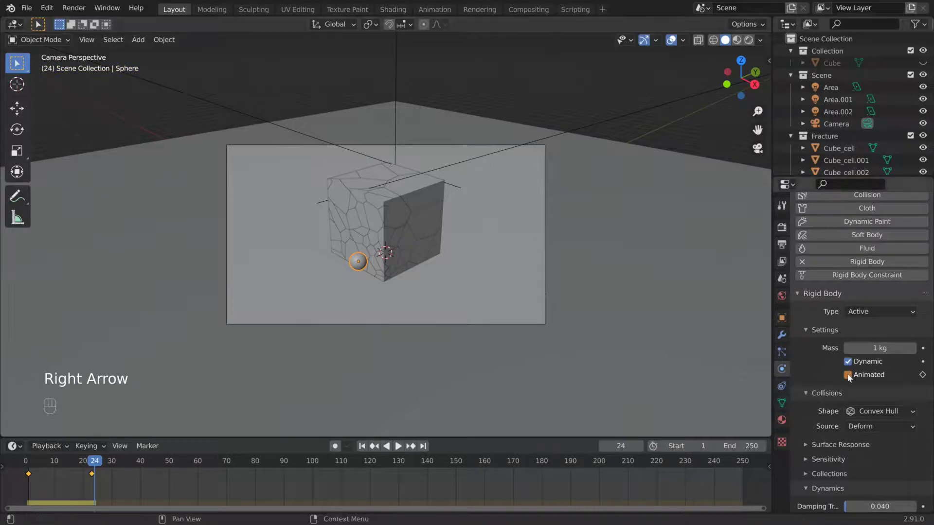
key("i")
left_click(362, 446)
key("space")
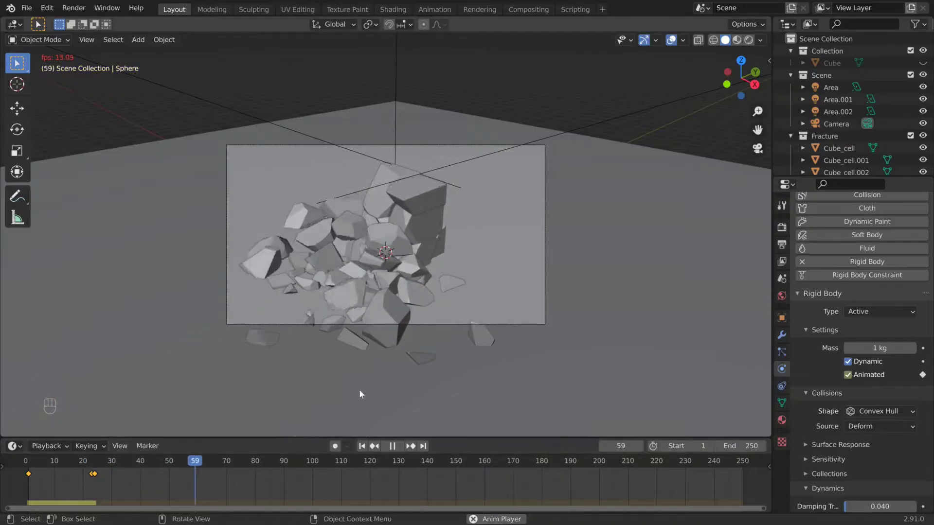
scroll(359, 389, "up", 3)
left_click(361, 446)
key("space")
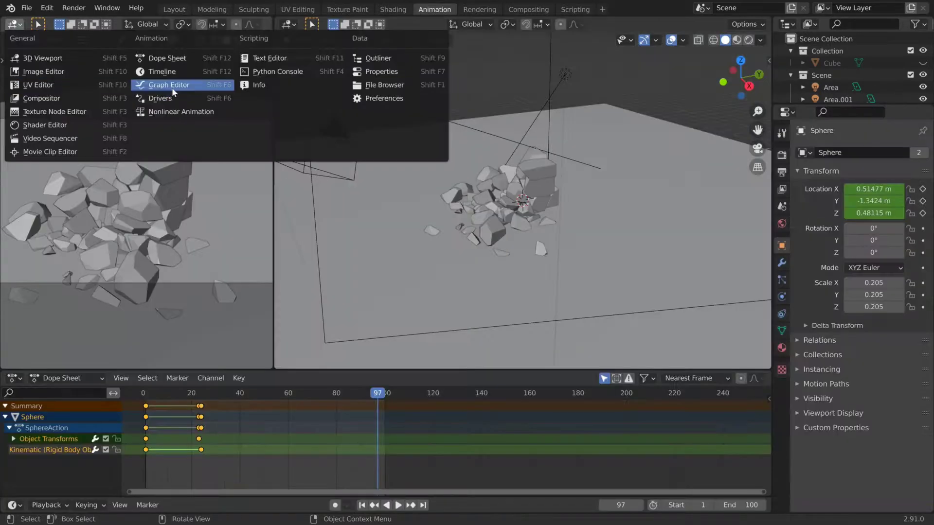
Display the Graph Editor, select the end keyframe of the sphere's Y location curve and open its F-curve options.
left_click(172, 89)
scroll(187, 214, "up", 5)
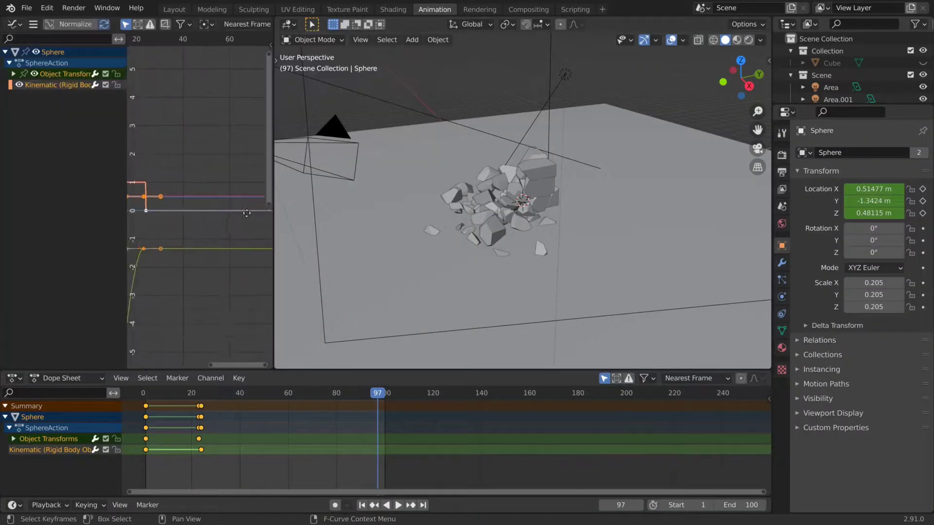
scroll(187, 214, "down", 6)
left_click_drag(162, 181, 227, 413)
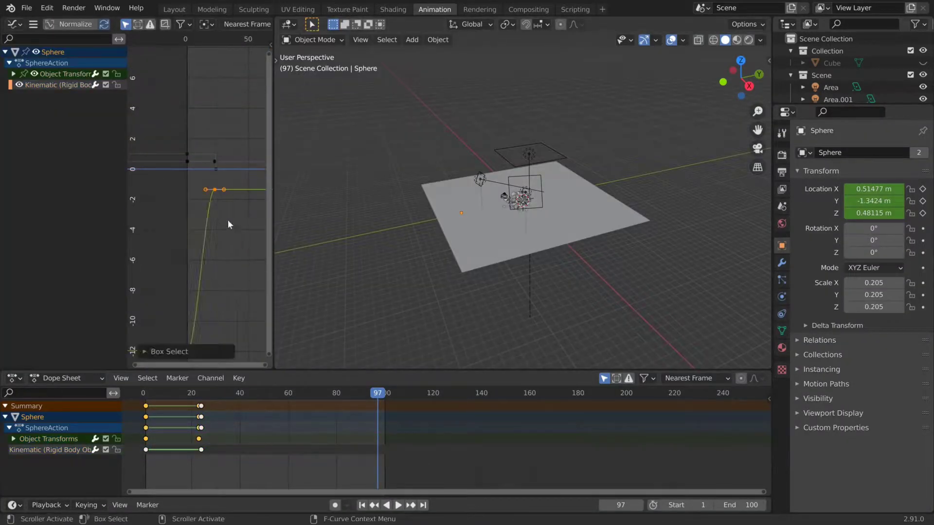
right_click(228, 224)
mouse_move(207, 277)
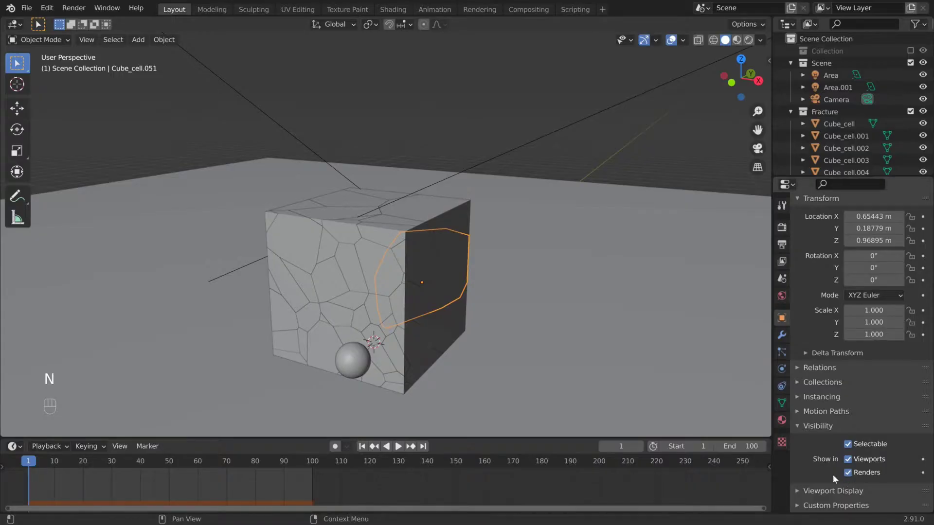
Briefly play the simulation, and at frame 1 turn off Renders visibility for the selected cube fragment and keyframe it.
key("space")
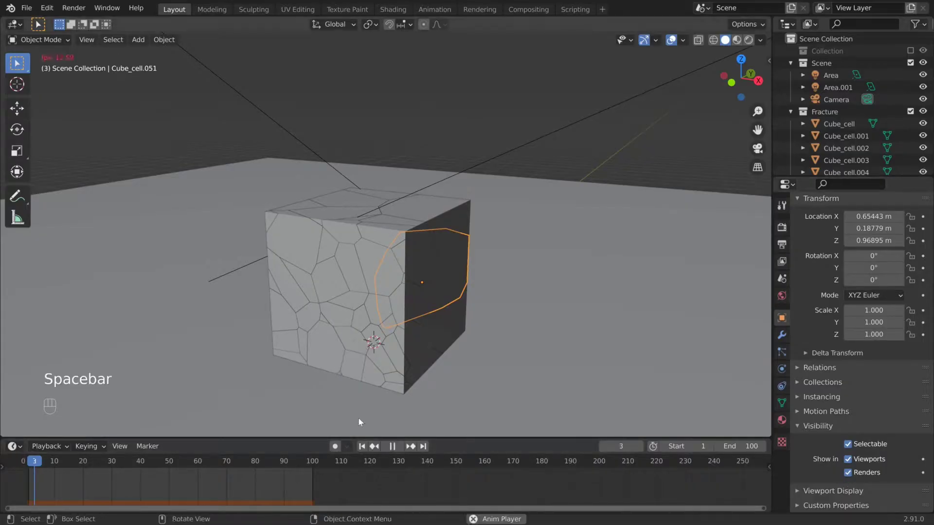
key("space")
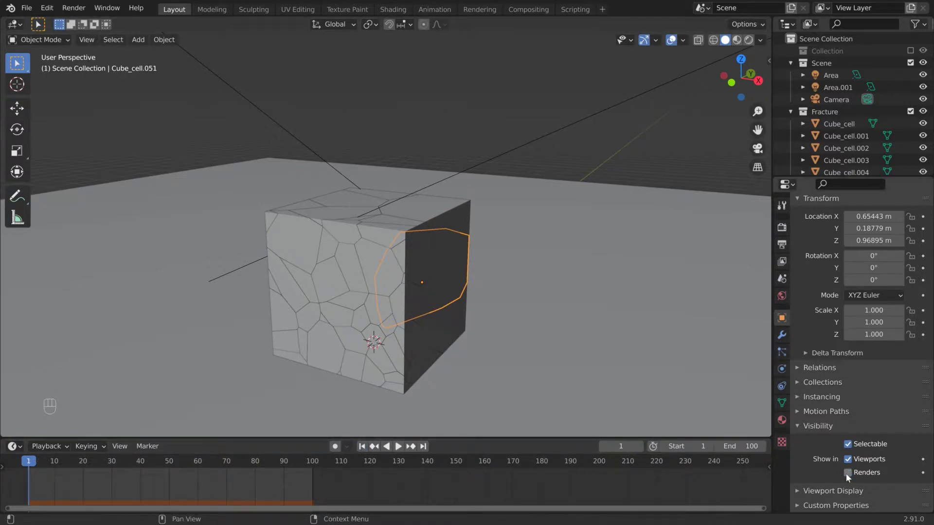
key("i")
Advance to frame 23 and insert another keyframe on the fragment's Renders visibility.
key("Right")
key("Right")
key("Right")
key("Right")
key("Right")
key("Left")
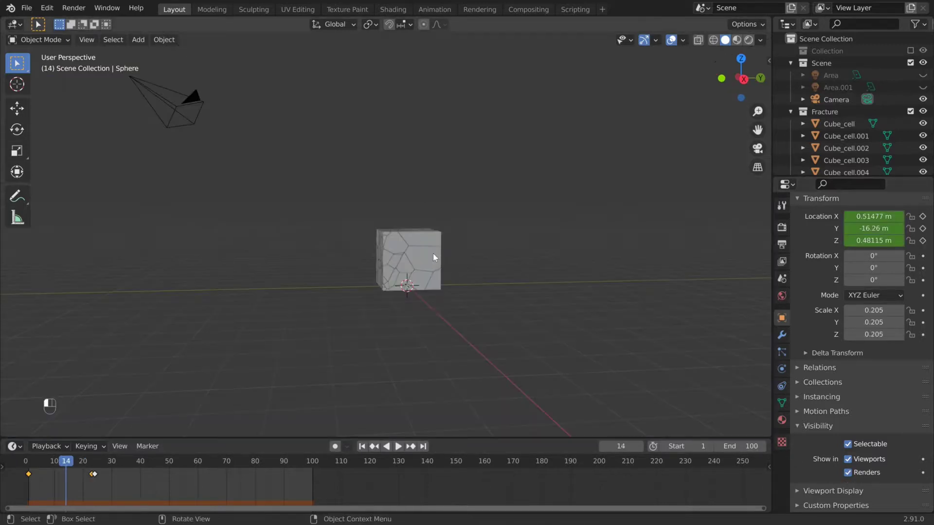
Select all cube fragments with the keyframed fragment as the active object and open the Make Links options.
left_click_drag(337, 197, 495, 312)
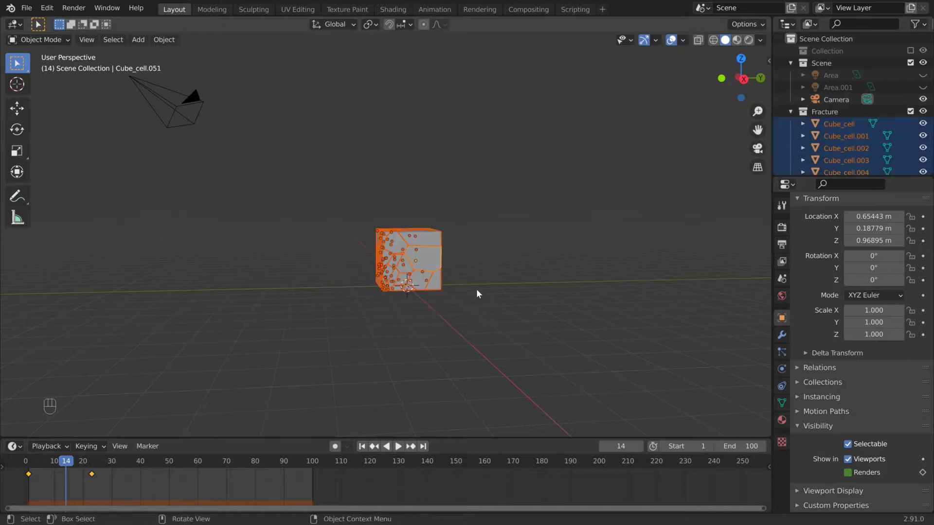
scroll(477, 289, "up", 5)
left_click(475, 285, "shift")
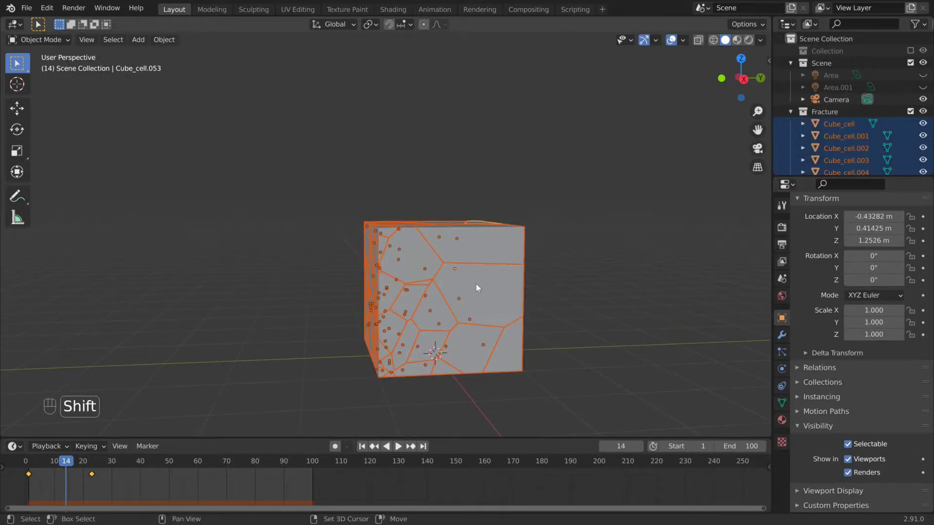
key("ctrl+l")
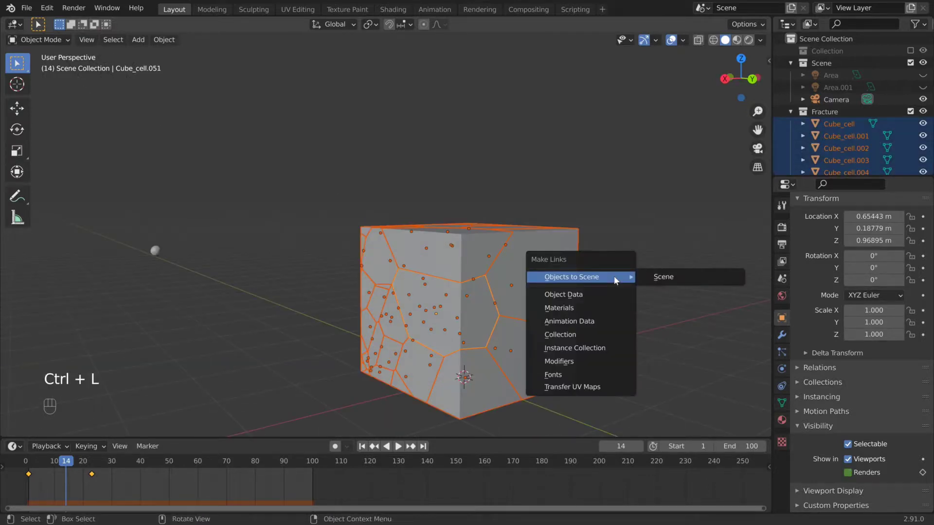